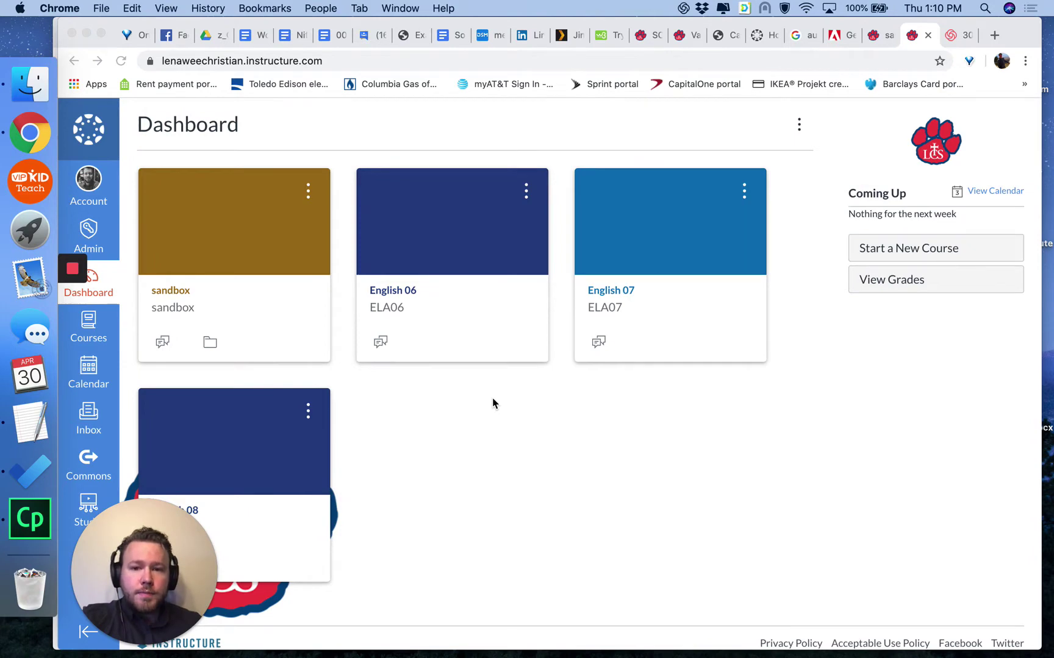
# Return to the Canvas dashboard in the browser and open the sandbox course.
pyautogui.press('super+Tab')
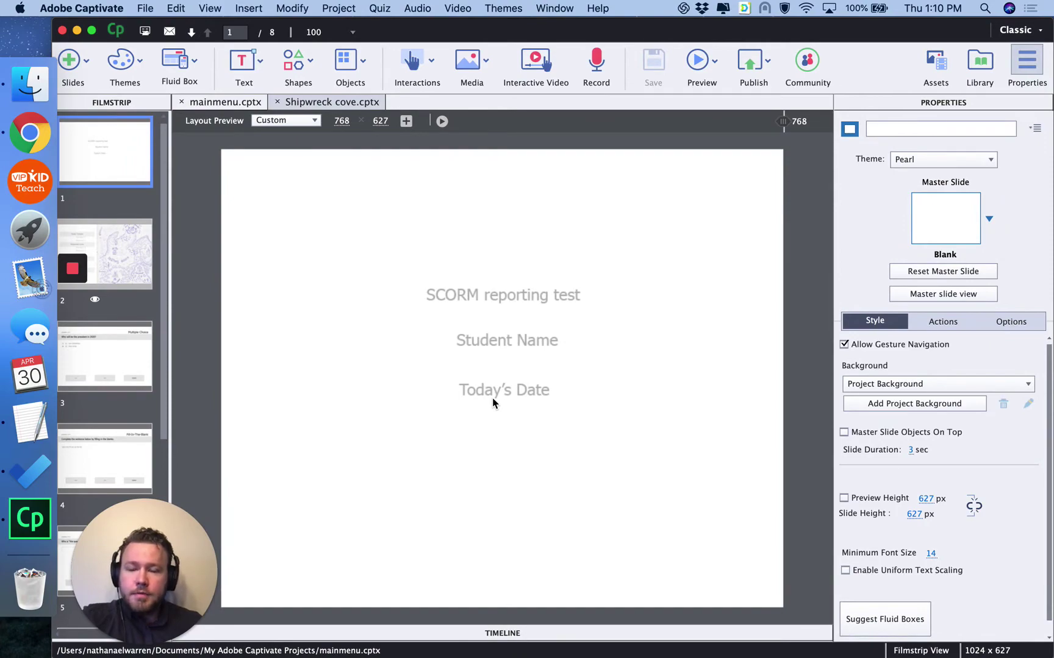
pyautogui.press('super+Tab')
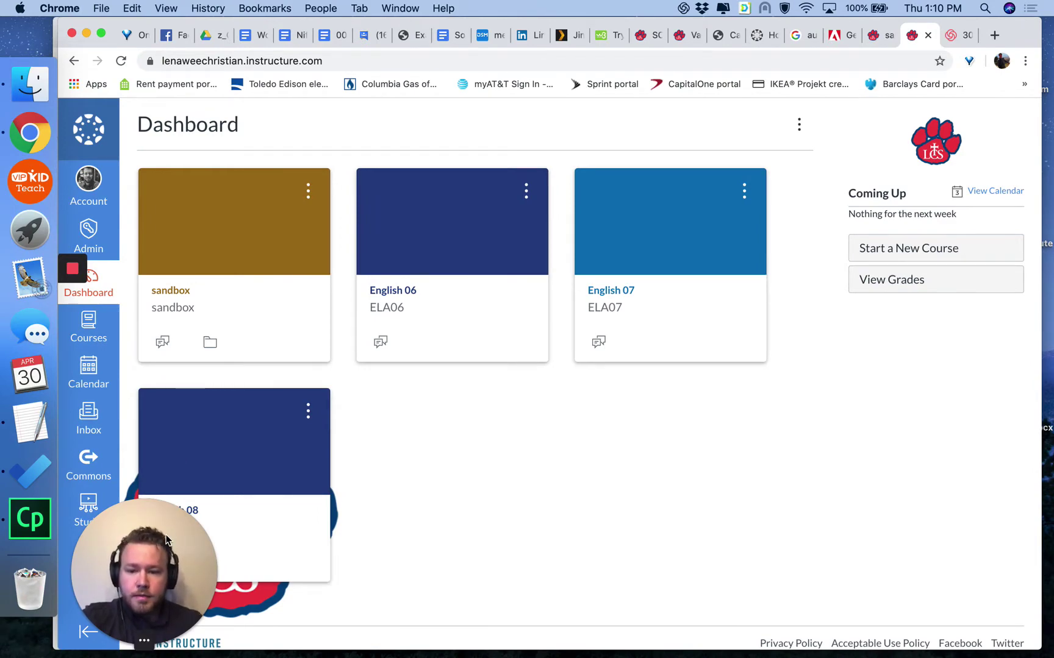
pyautogui.moveTo(175, 536); pyautogui.dragTo(969, 529)
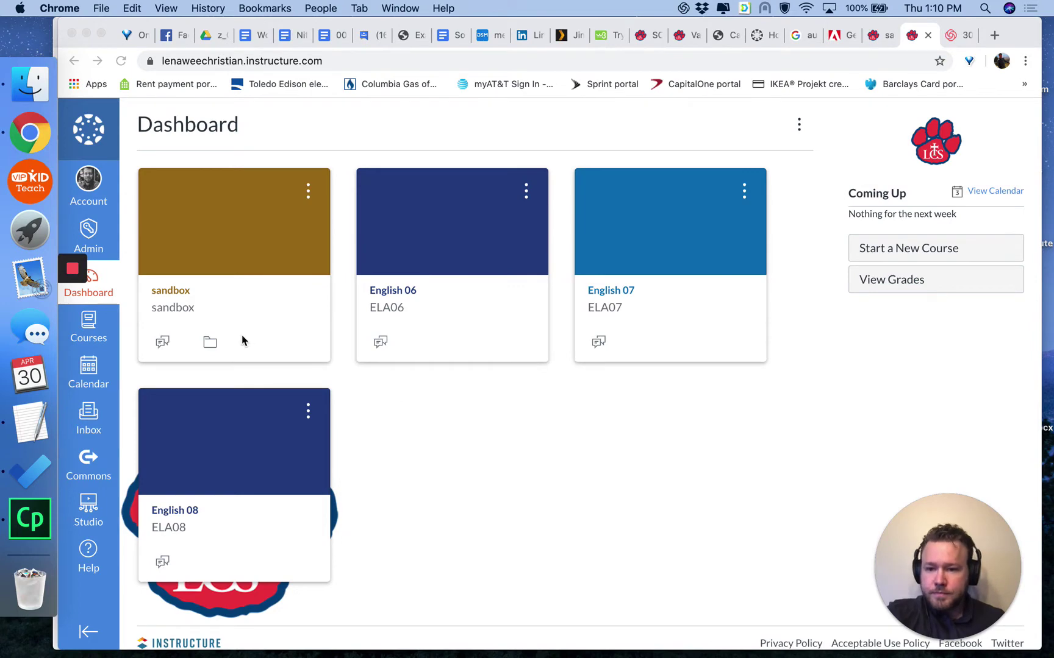
pyautogui.click(165, 292)
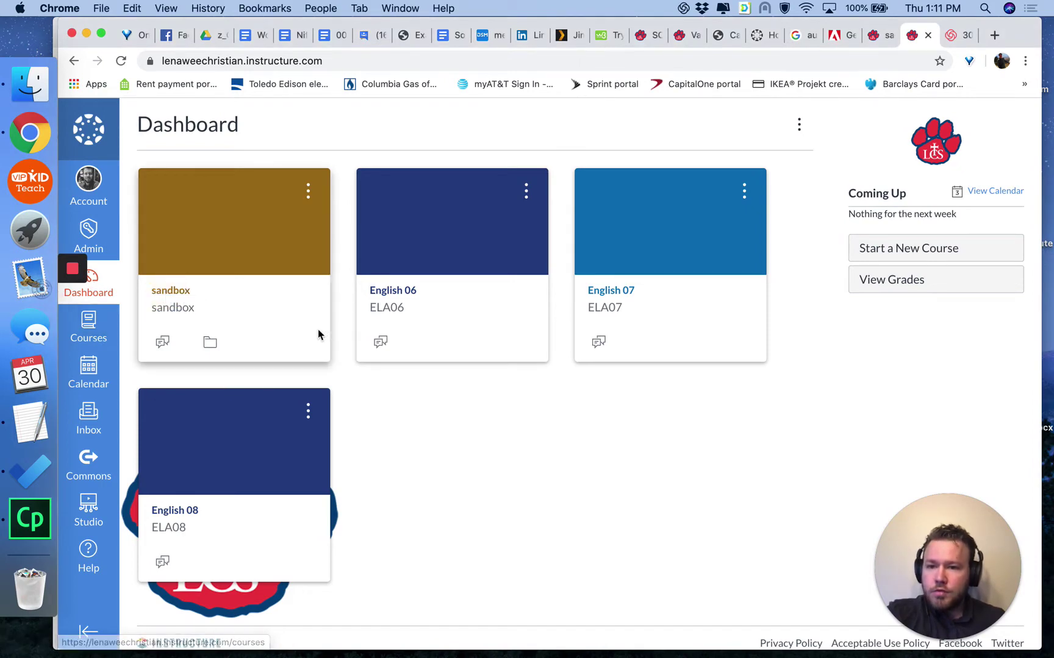
pyautogui.click(178, 291)
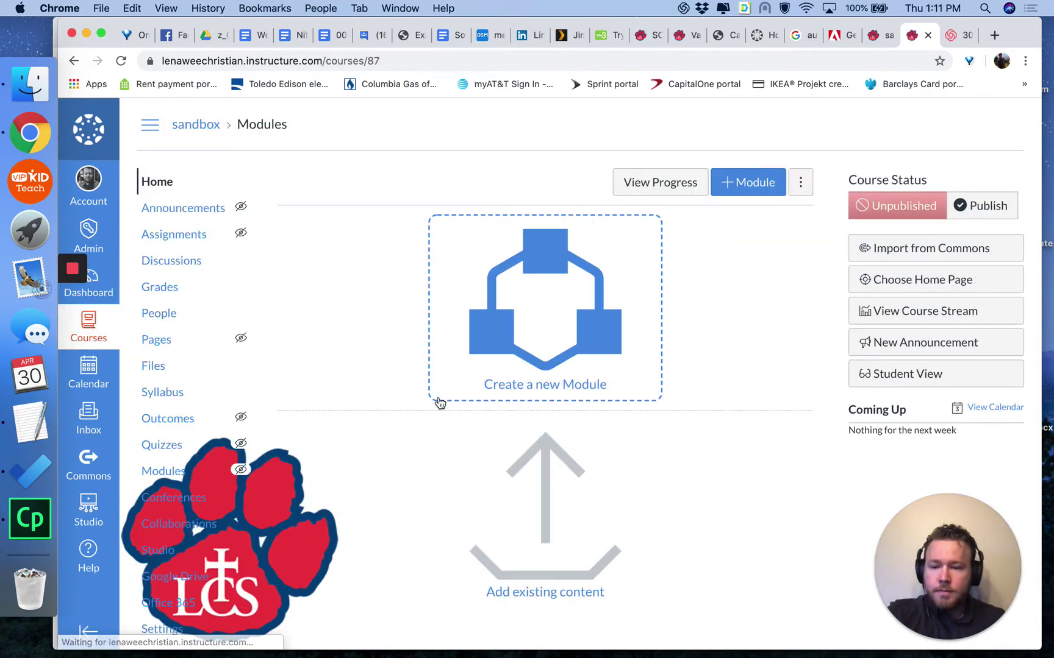
# In the course Navigation settings, move hidden SCORM up below Files and save.
pyautogui.click(172, 634)
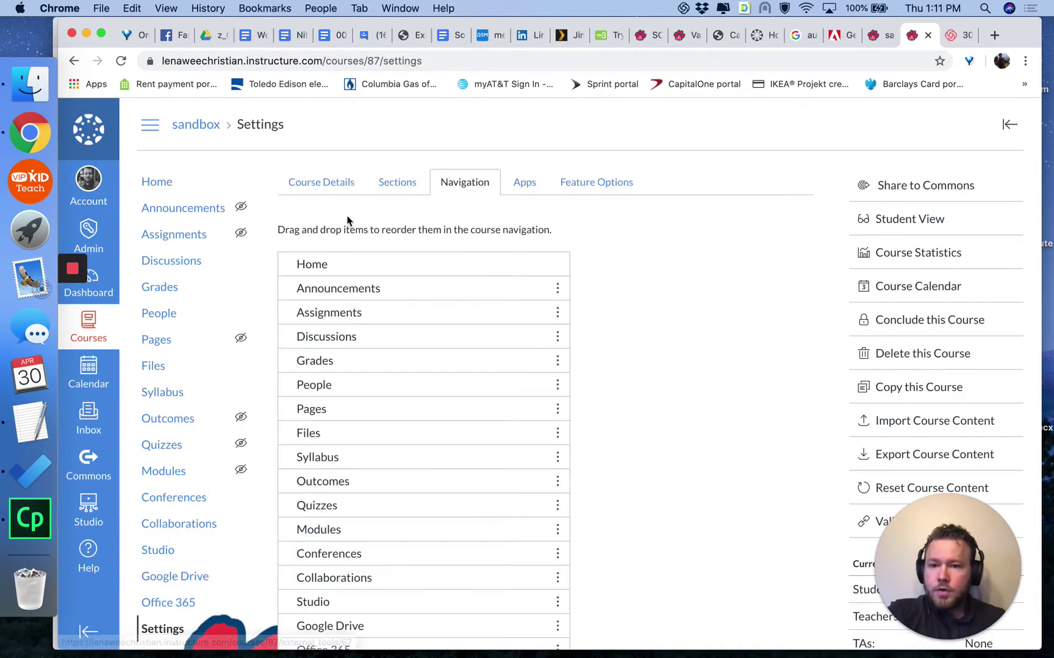
pyautogui.scroll(-5, 451, 183)
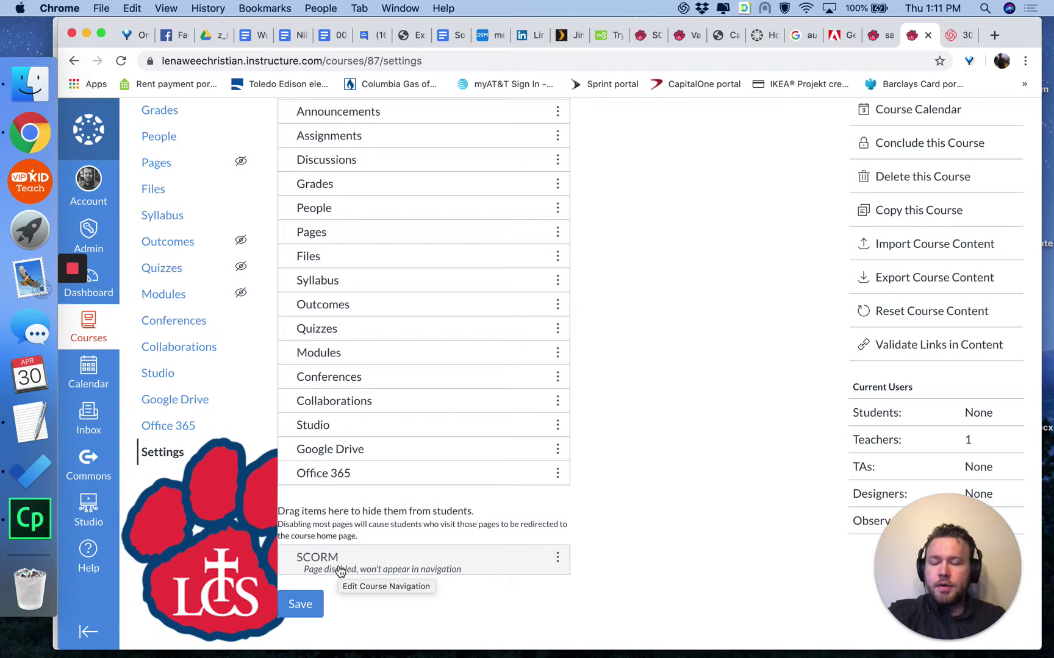
pyautogui.click(340, 572)
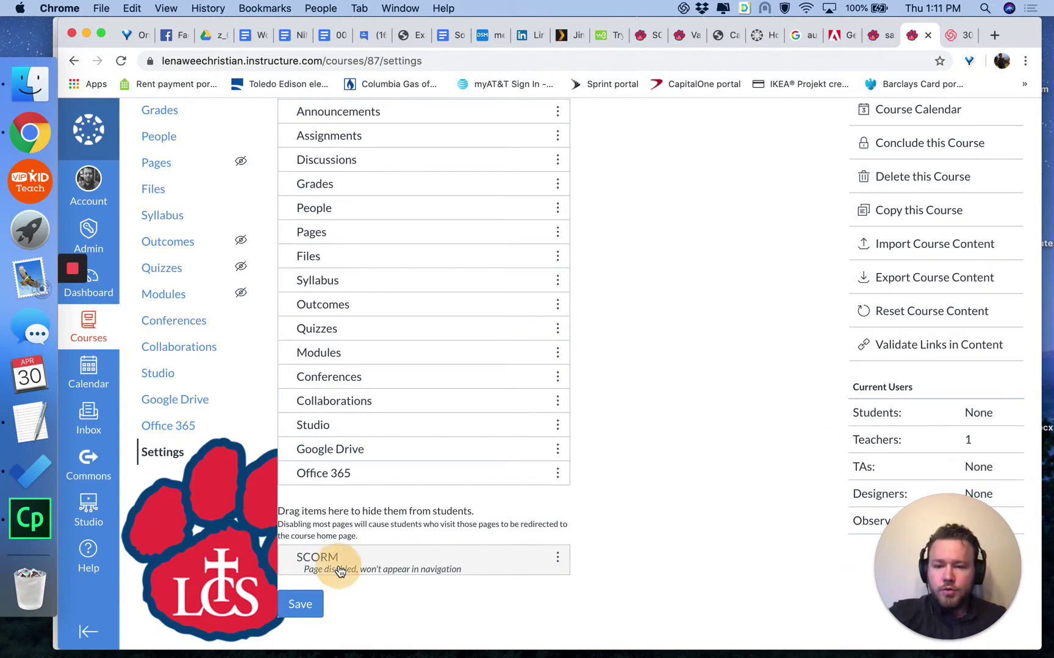
pyautogui.moveTo(340, 572); pyautogui.dragTo(368, 315)
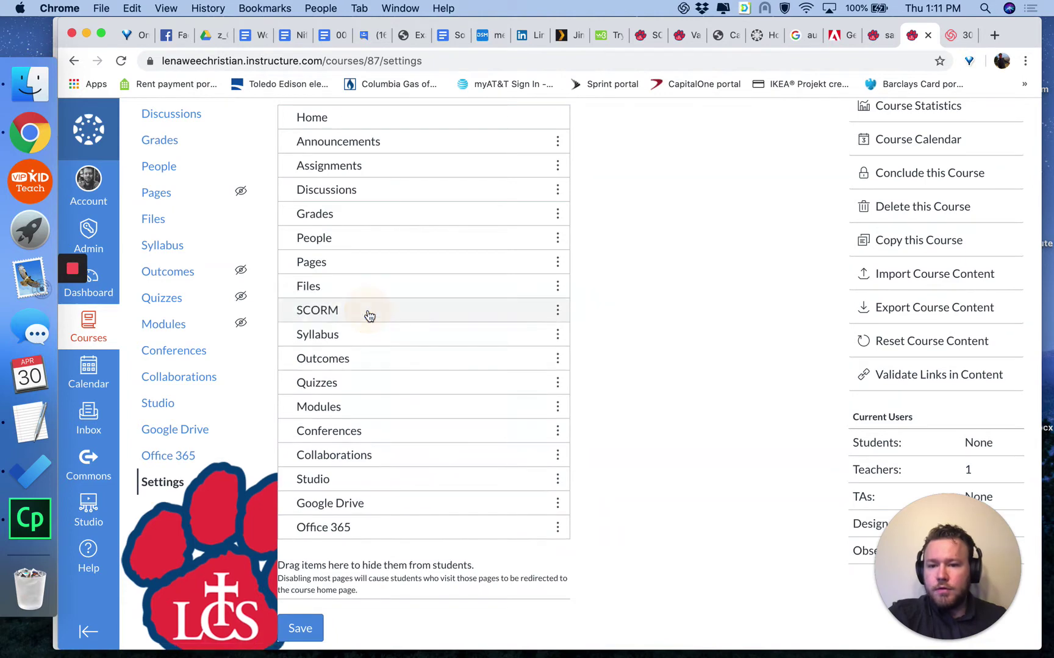
pyautogui.click(302, 630)
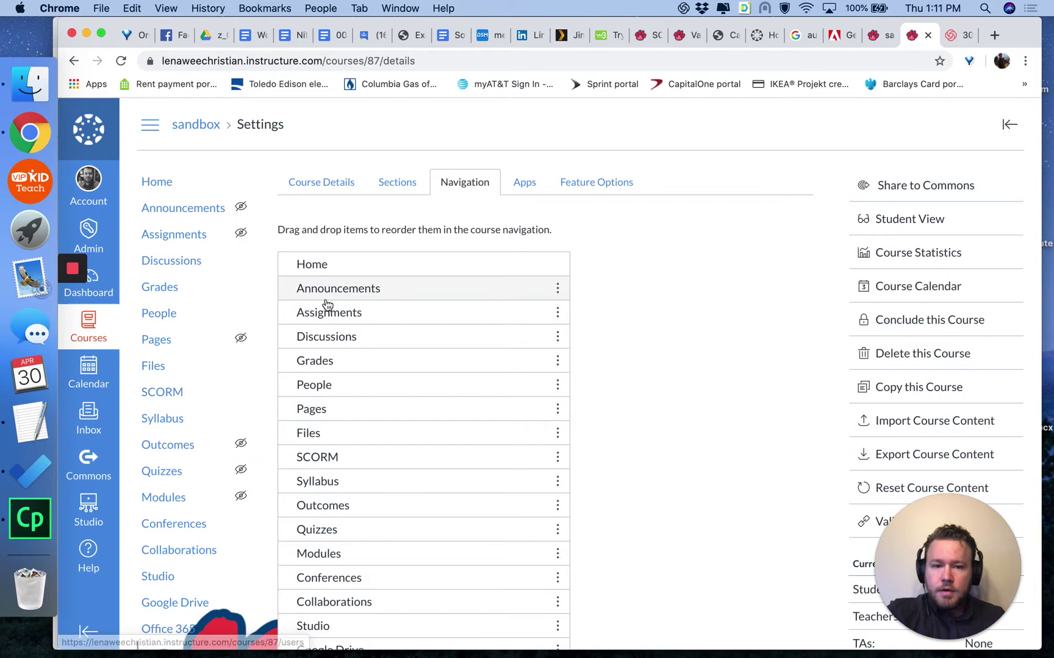
# Switch to Adobe Captivate showing slide 1 of mainmenu.cptx with its Student Name and Today's Date captions.
pyautogui.press('super+Tab')
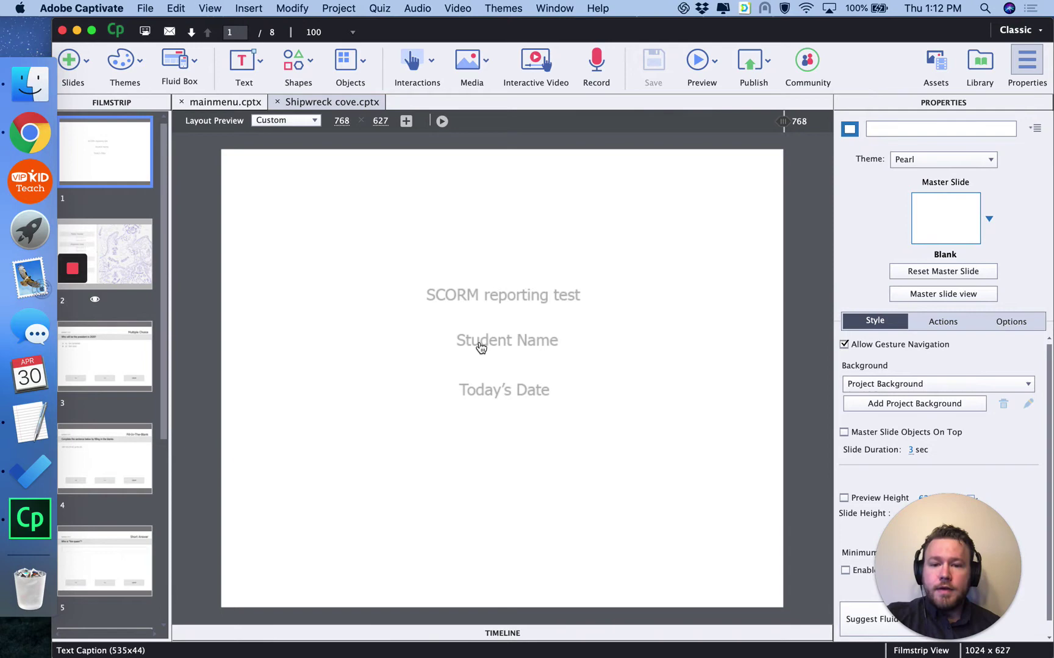
# Replace the Student Name caption's text with the $$cpQuizInfoStudentName$$ variable.
pyautogui.click(499, 347)
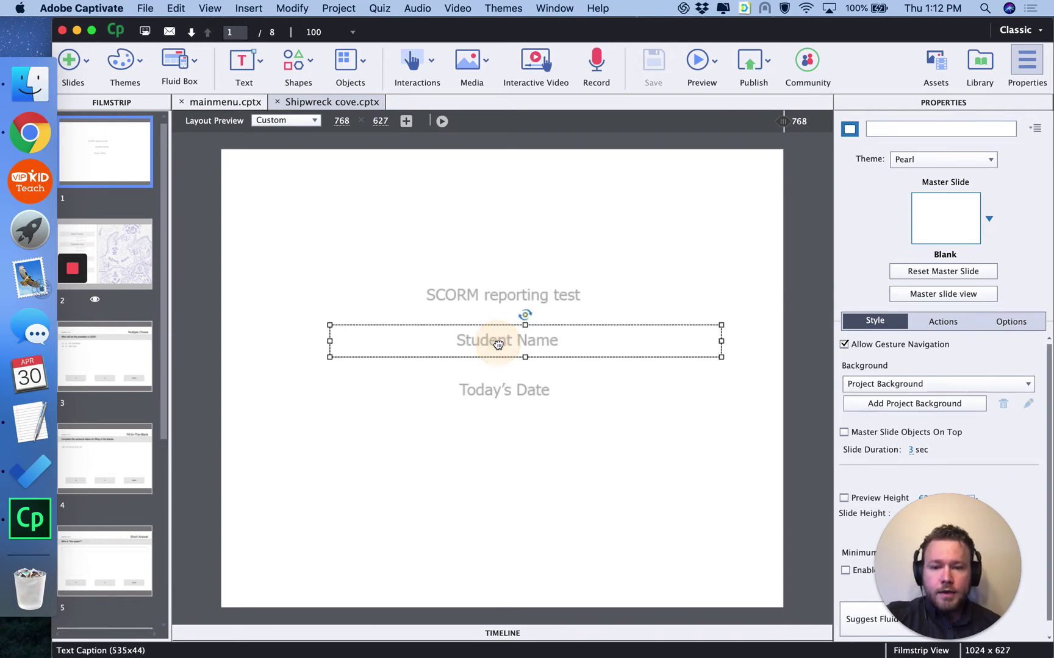
pyautogui.click(499, 343)
pyautogui.doubleClick(498, 343)
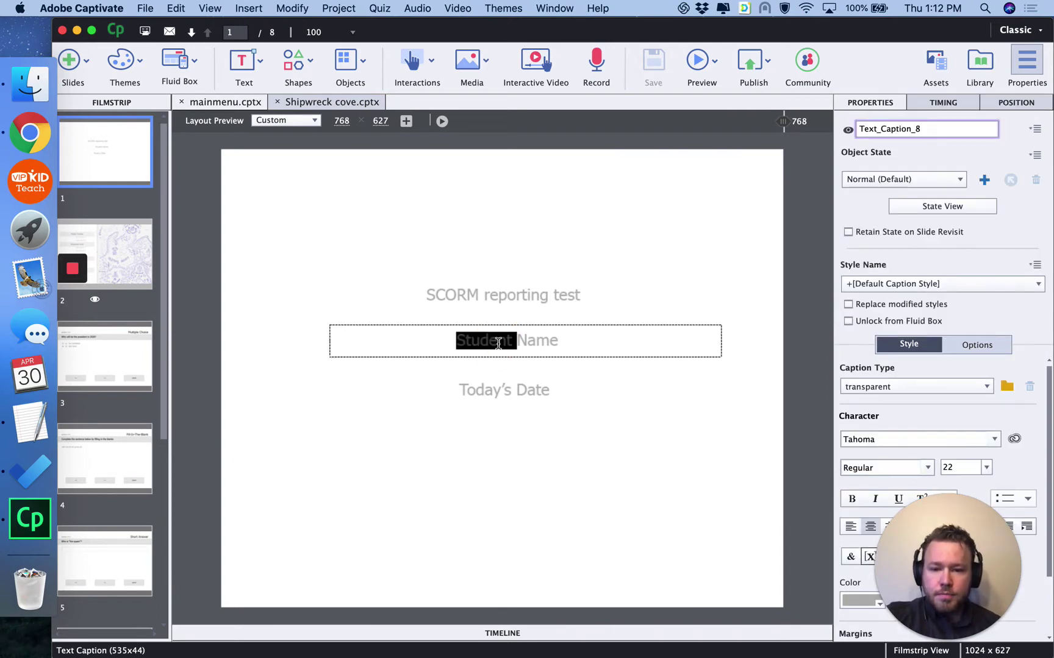
pyautogui.doubleClick(498, 342)
pyautogui.tripleClick(498, 342)
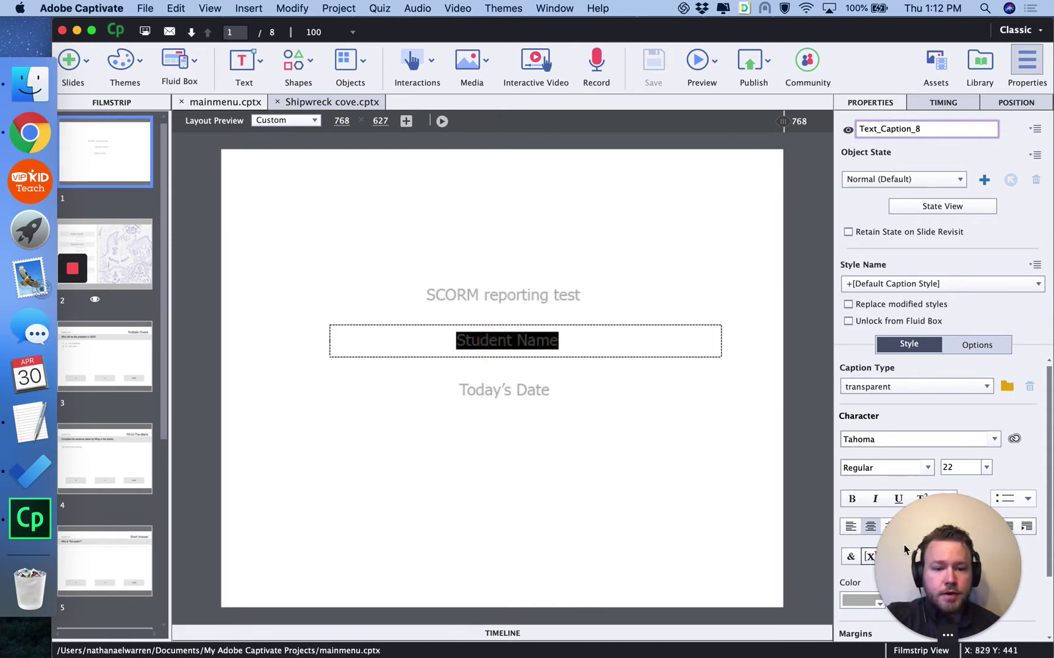
pyautogui.moveTo(917, 554); pyautogui.dragTo(492, 538)
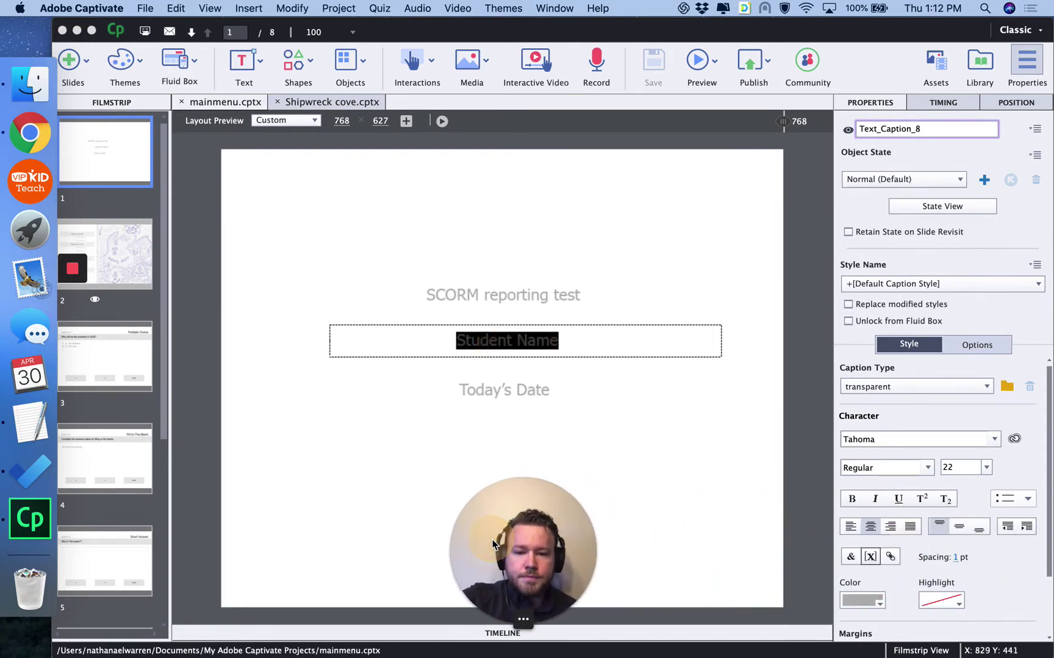
pyautogui.click(870, 557)
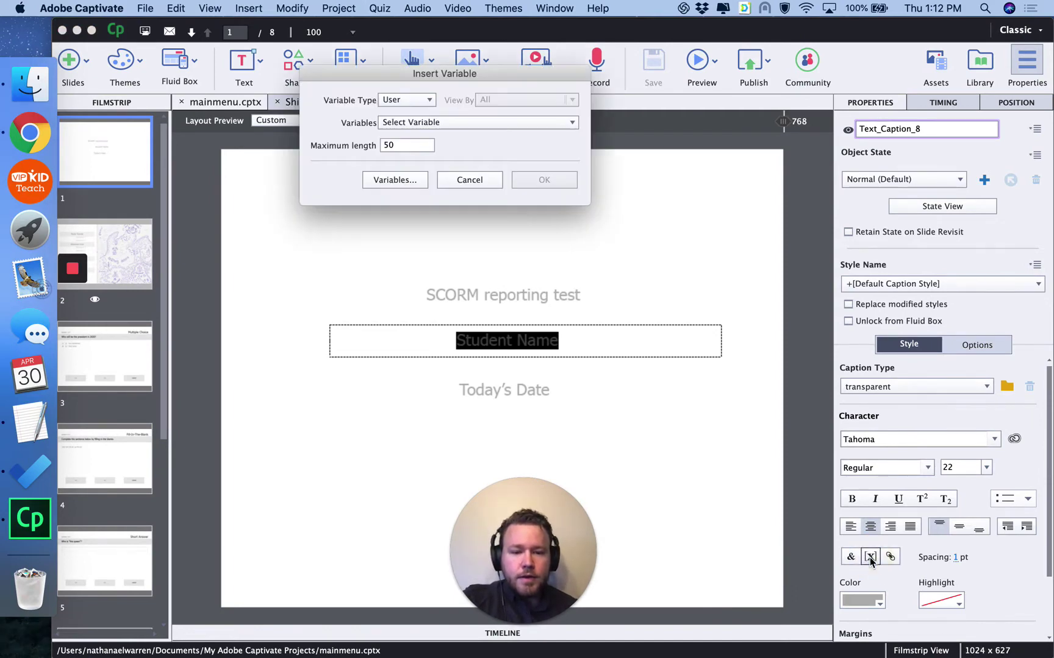
pyautogui.click(428, 125)
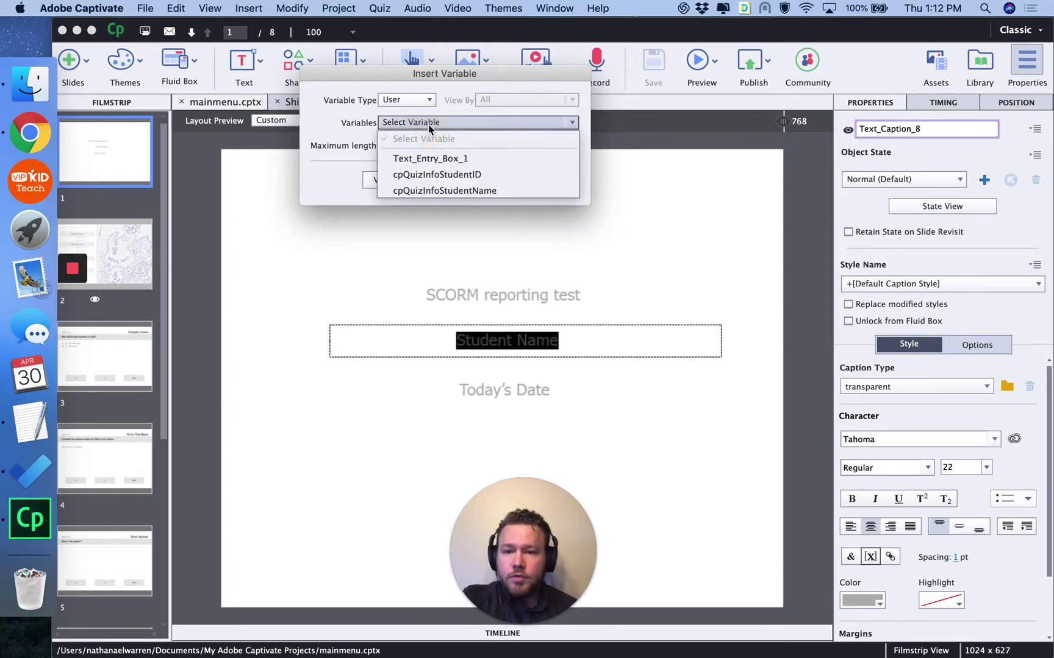
pyautogui.click(425, 191)
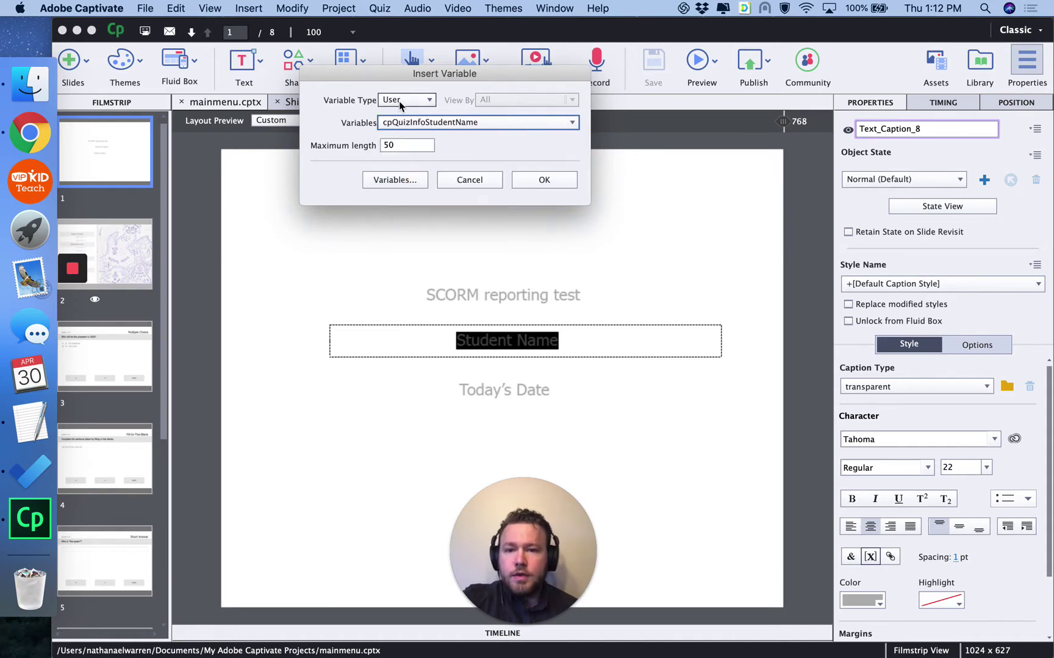
pyautogui.click(529, 179)
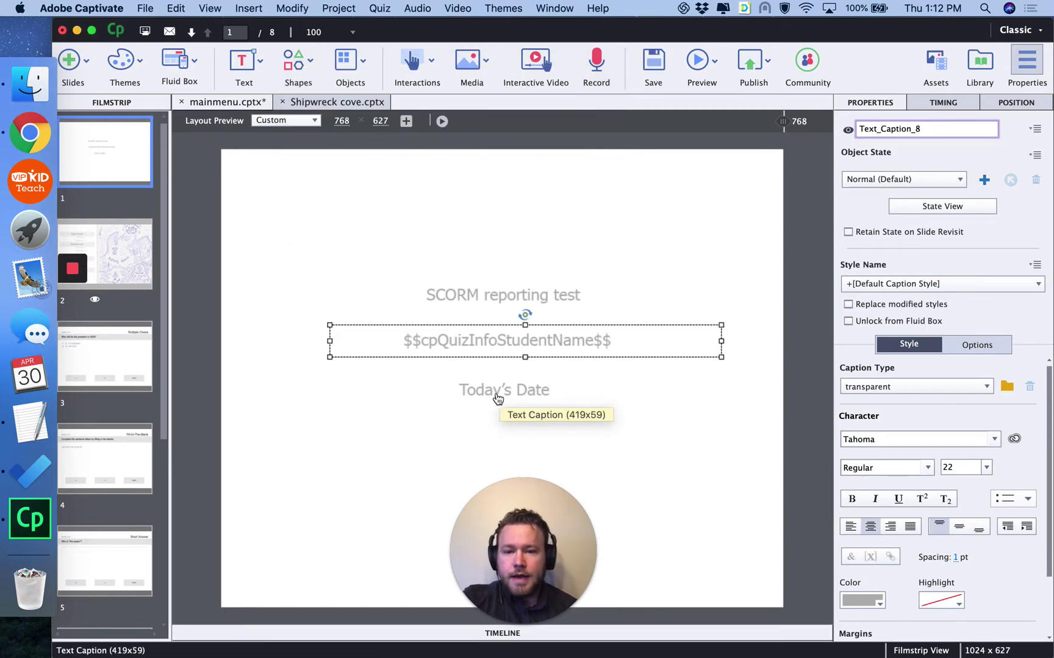
# Select all text in the Today's Date caption and bring up Insert Variable.
pyautogui.click(499, 397)
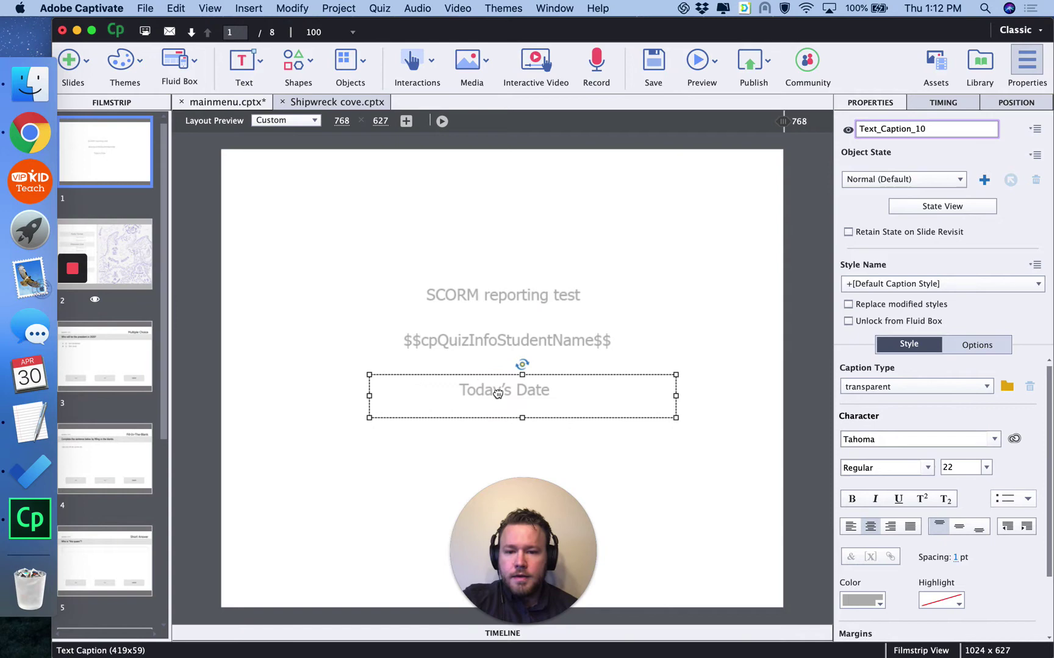
pyautogui.doubleClick(498, 393)
pyautogui.press('cmd+a')
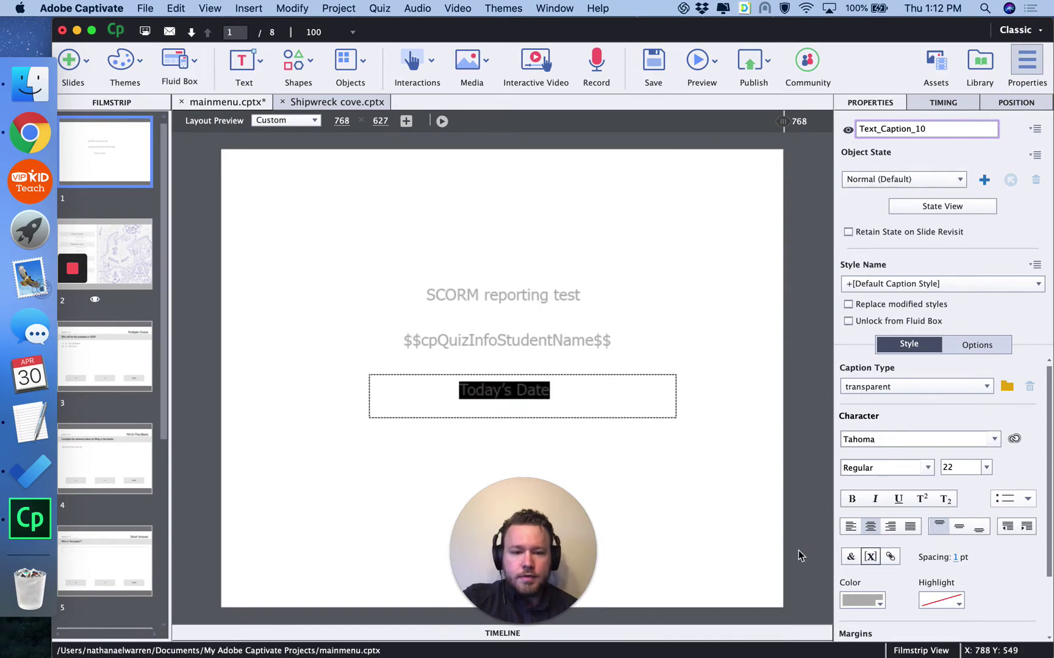
pyautogui.click(871, 557)
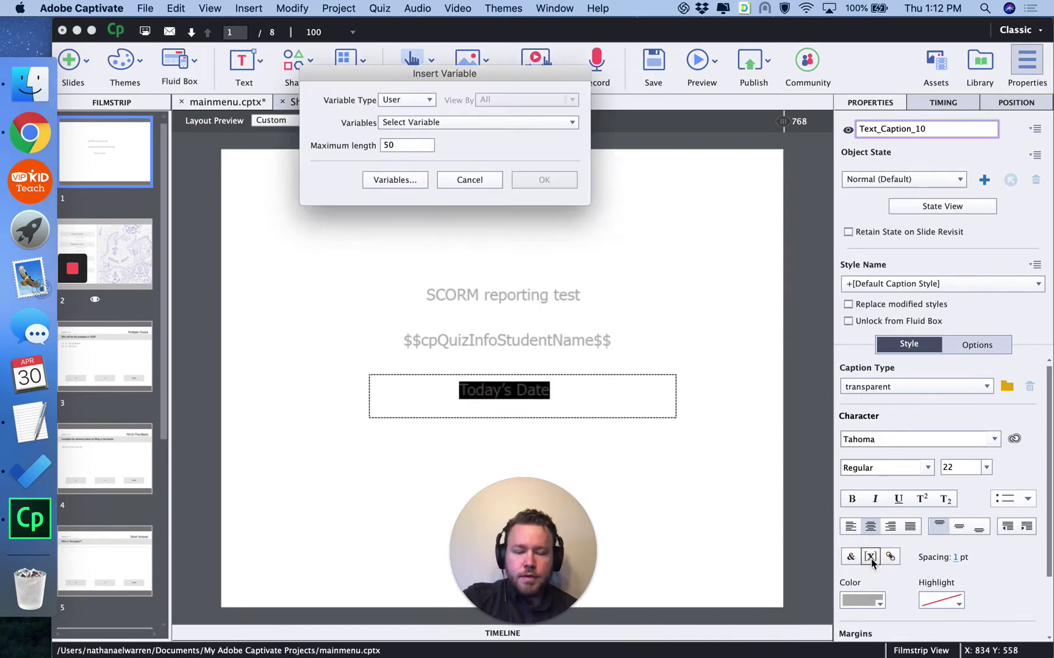
# In the Variables manager, view the system variables and read the cpInfoCurrentDateString description.
pyautogui.click(394, 181)
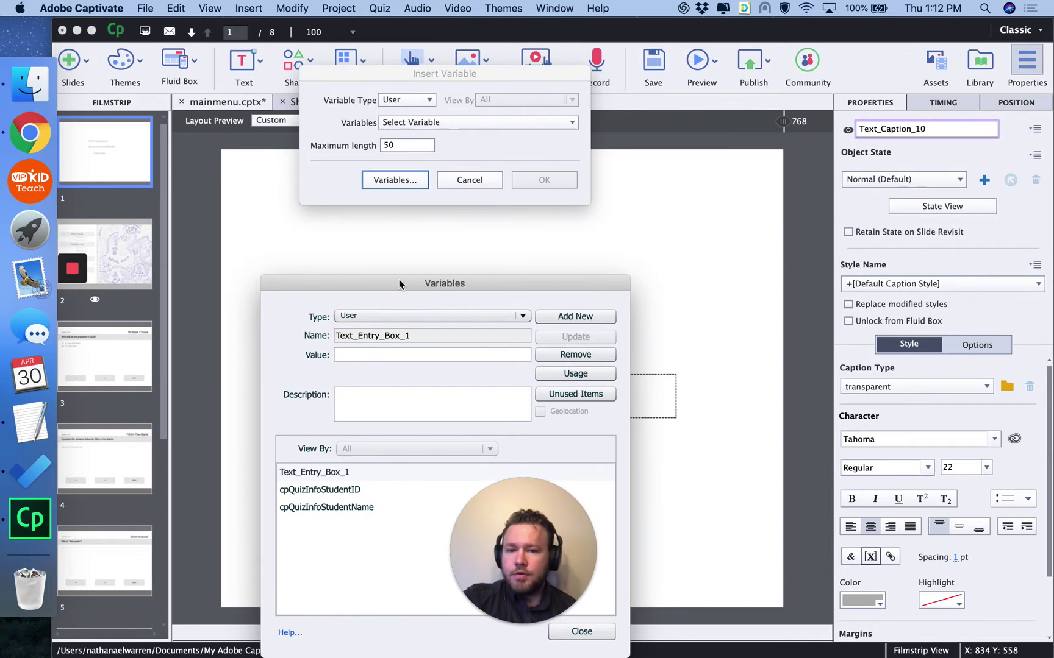
pyautogui.moveTo(398, 280); pyautogui.dragTo(237, 224)
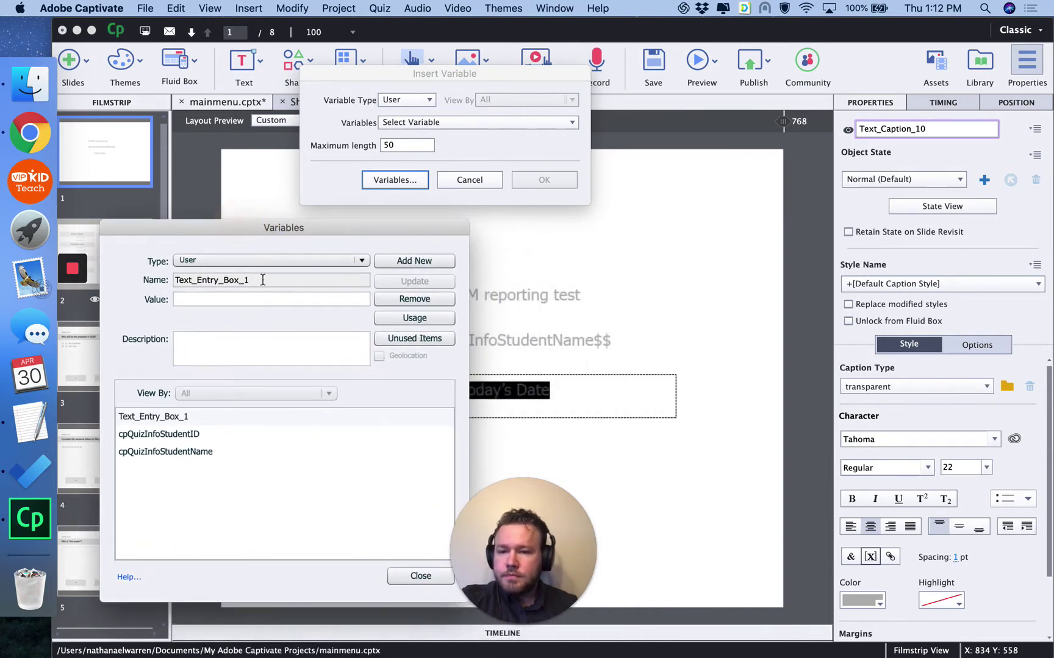
pyautogui.click(295, 259)
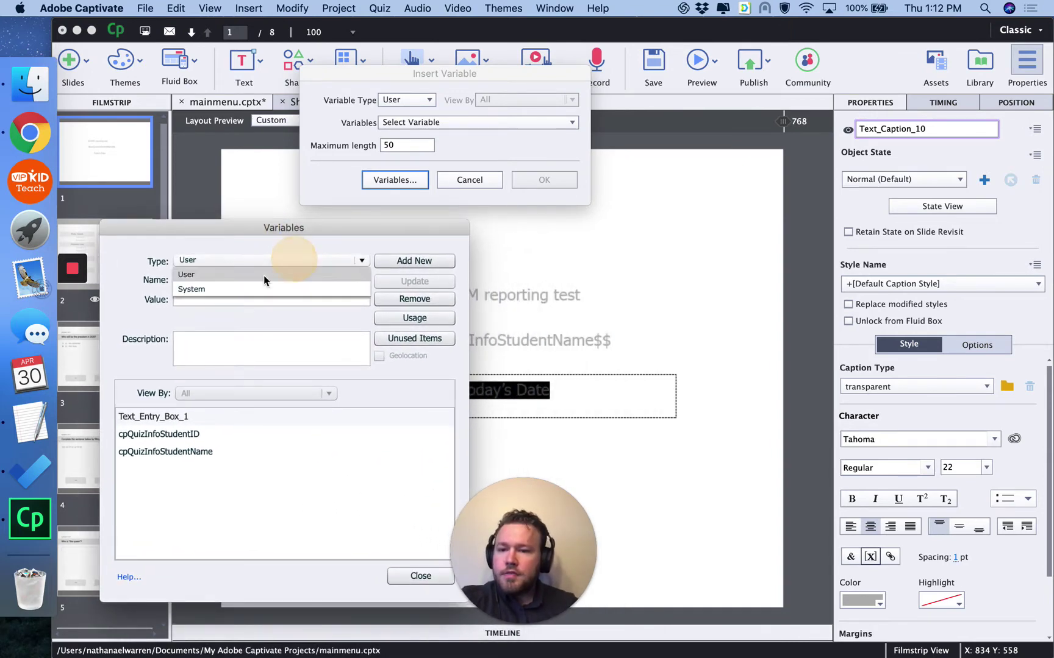
pyautogui.click(212, 289)
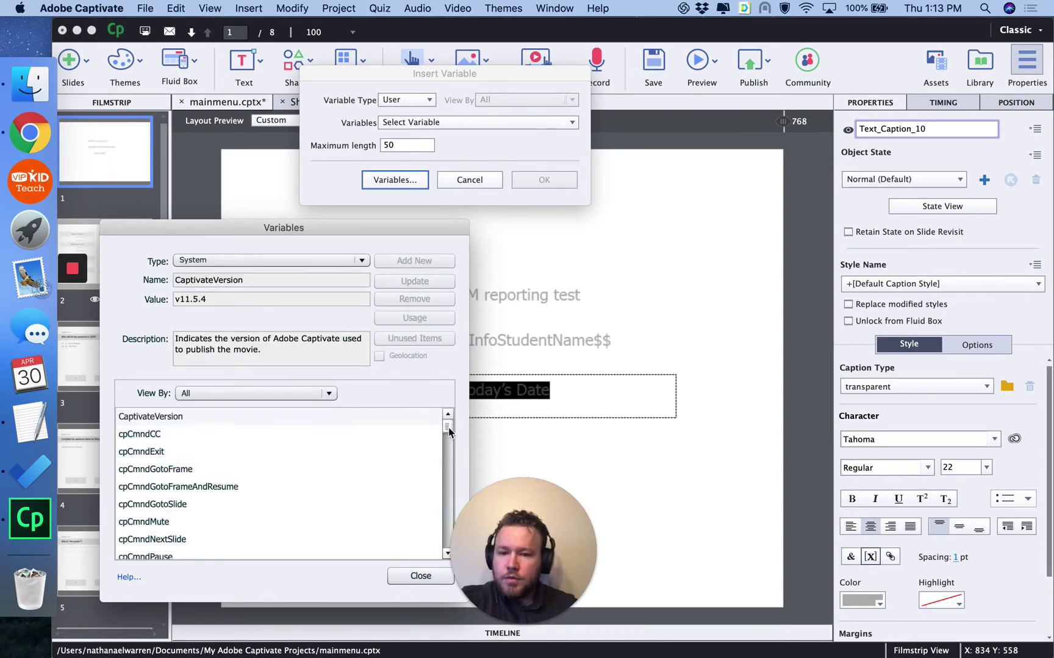
pyautogui.moveTo(447, 428); pyautogui.dragTo(439, 468)
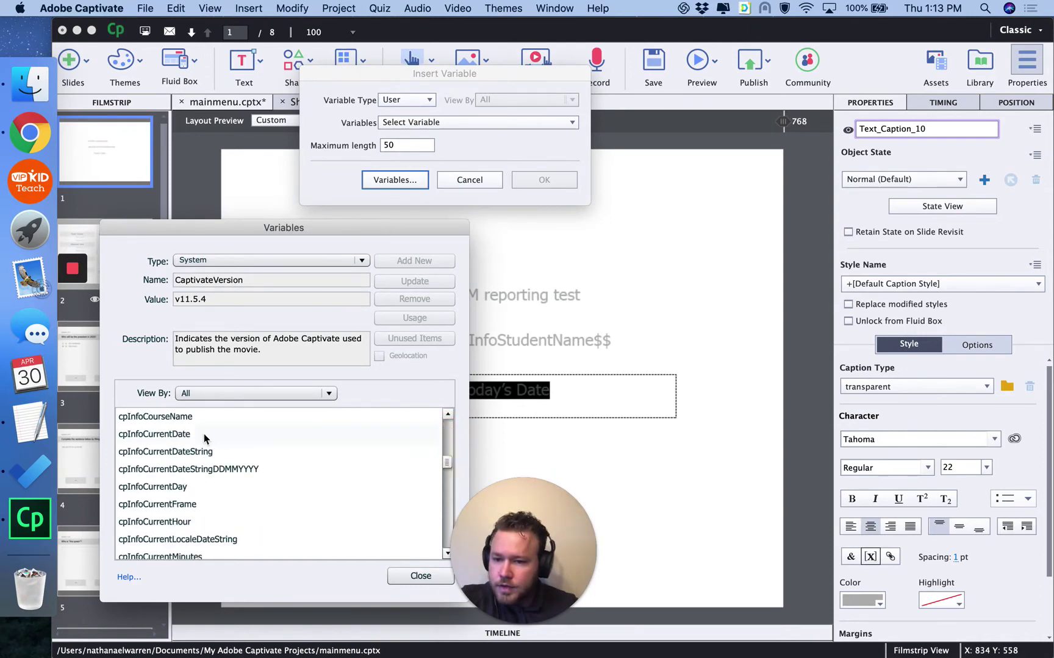
pyautogui.click(187, 454)
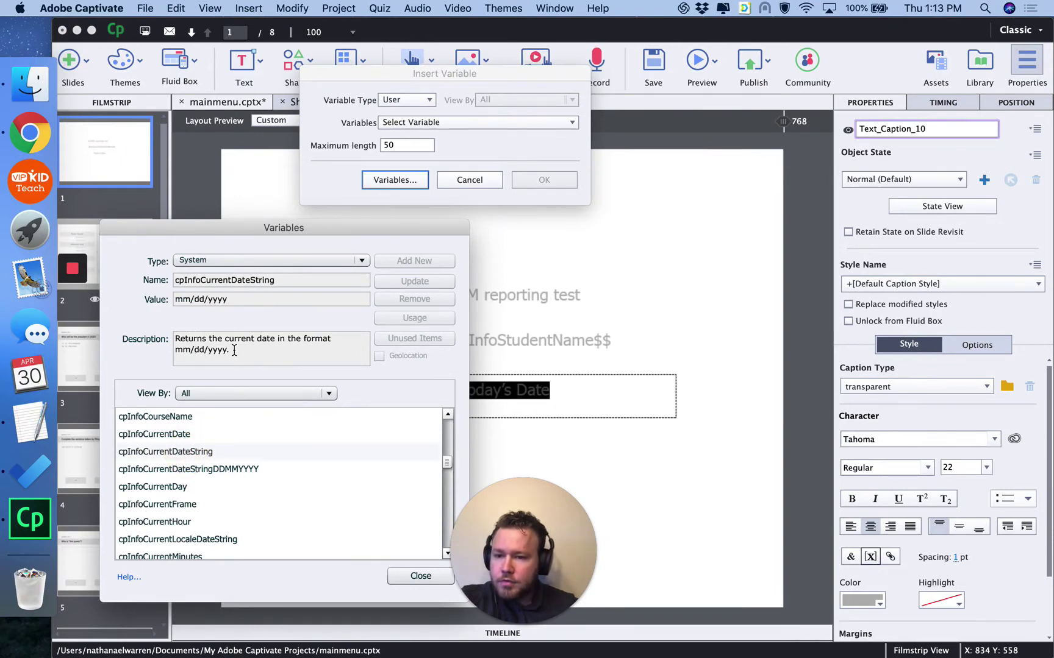
pyautogui.moveTo(228, 228); pyautogui.dragTo(221, 219)
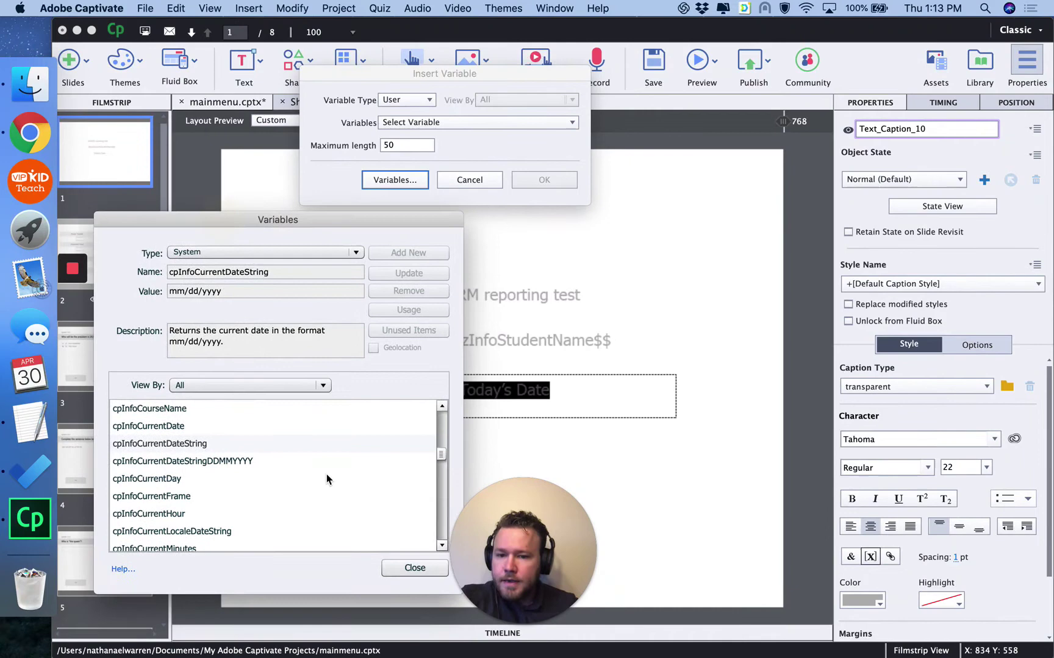
# Insert the system variable $$cpInfoCurrentDateString$$ into the Today's Date caption and save the project.
pyautogui.click(410, 569)
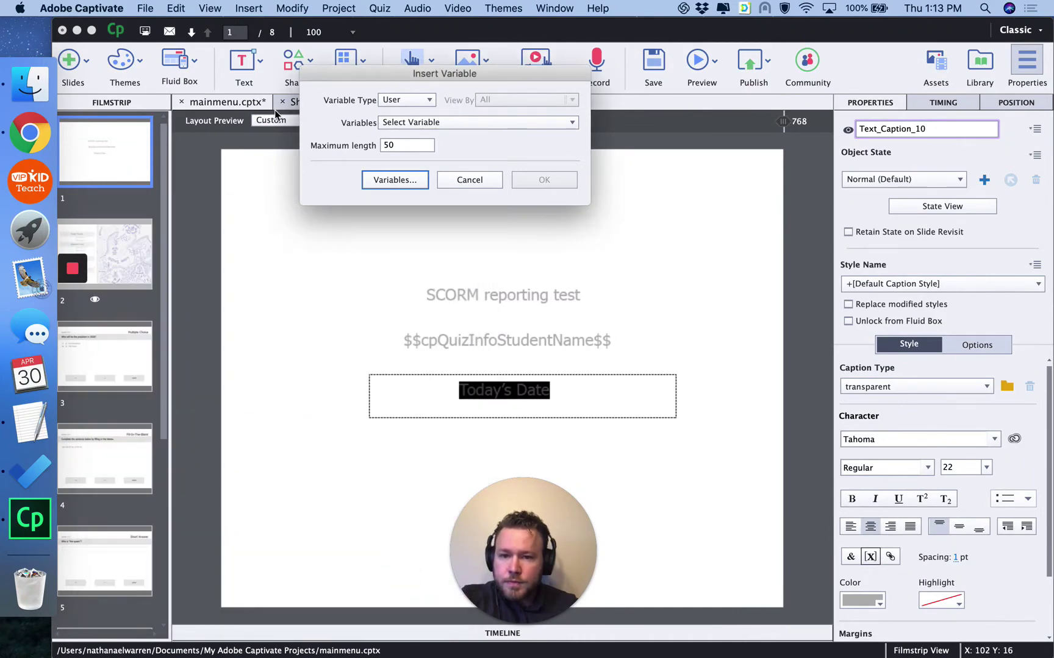
pyautogui.click(420, 99)
pyautogui.click(410, 128)
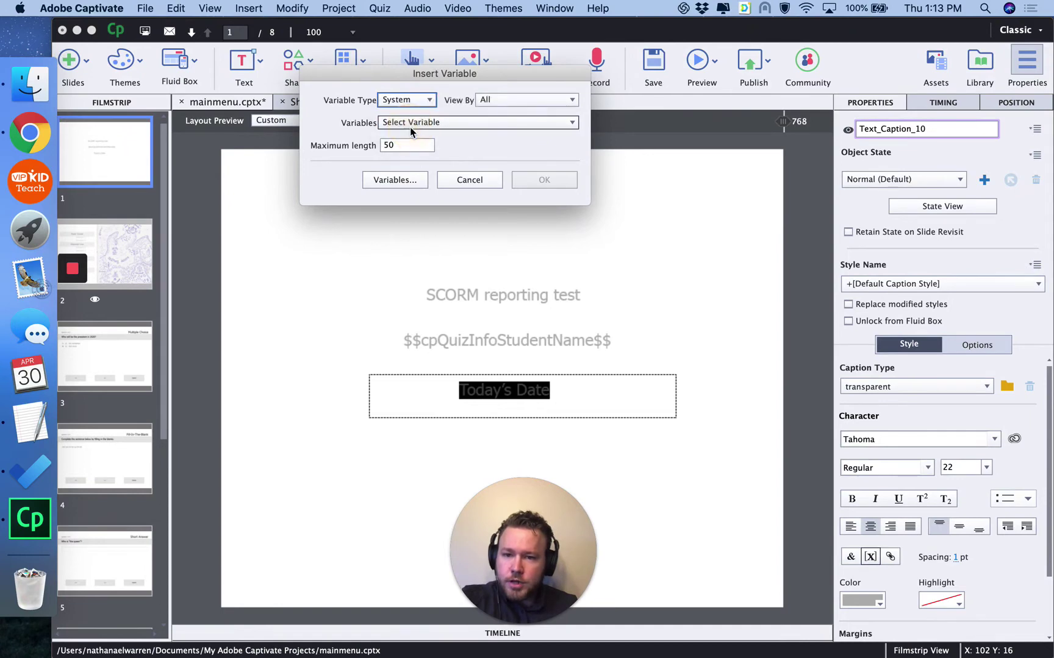
pyautogui.click(434, 126)
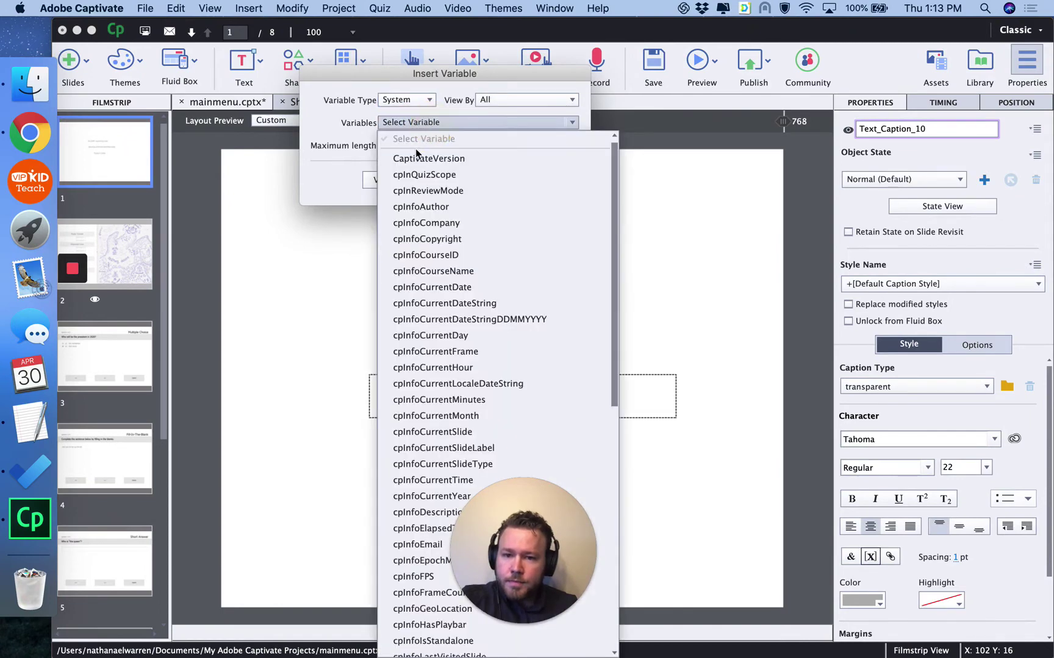
pyautogui.click(445, 303)
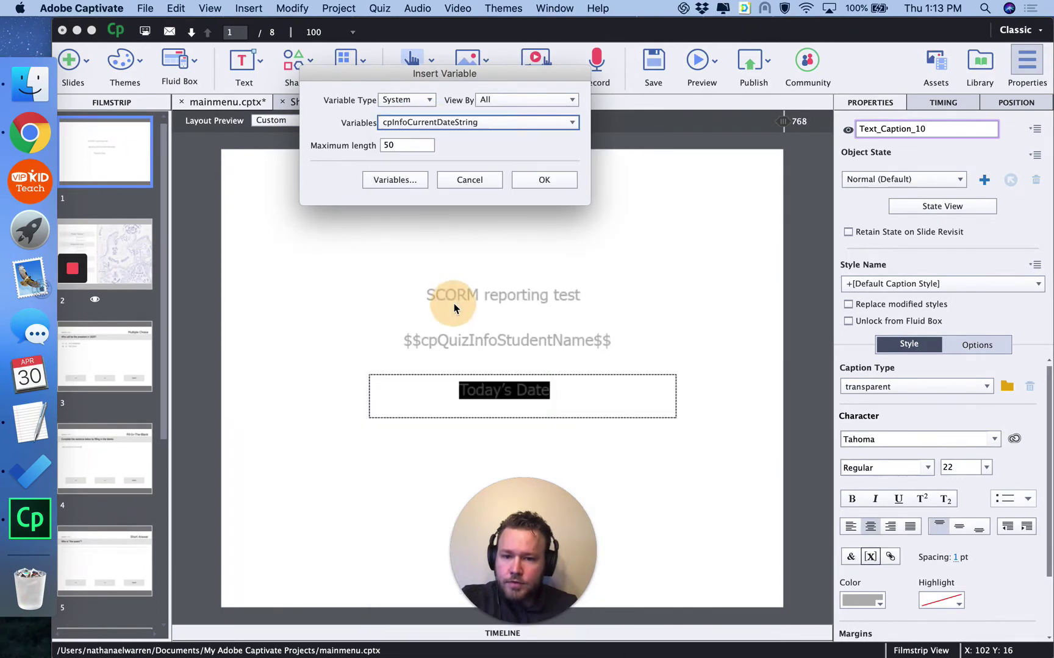
pyautogui.click(525, 181)
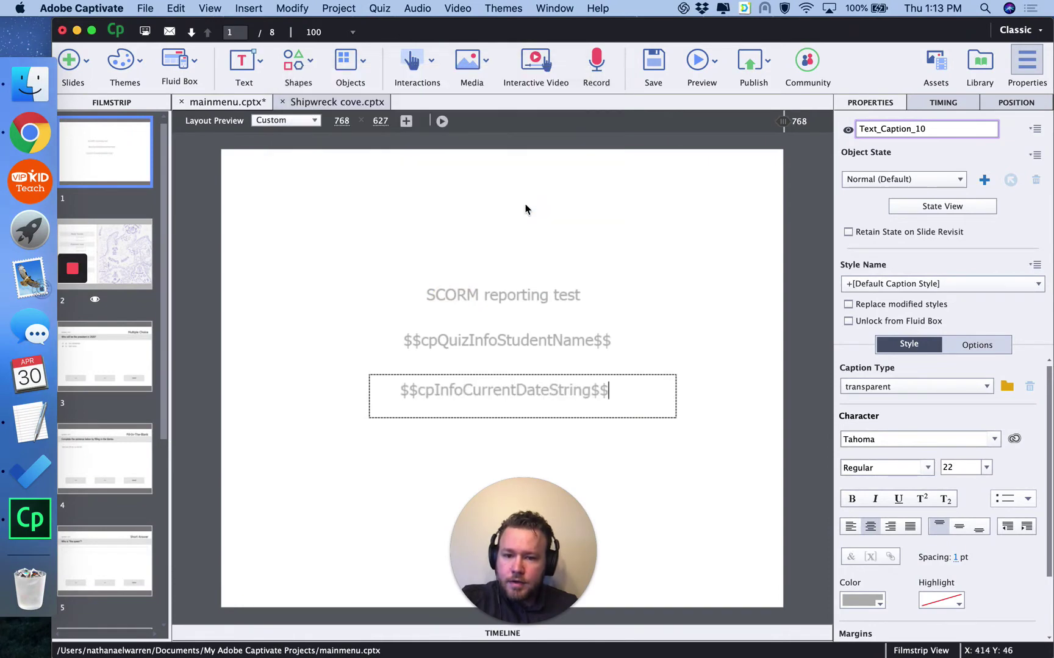
pyautogui.click(642, 300)
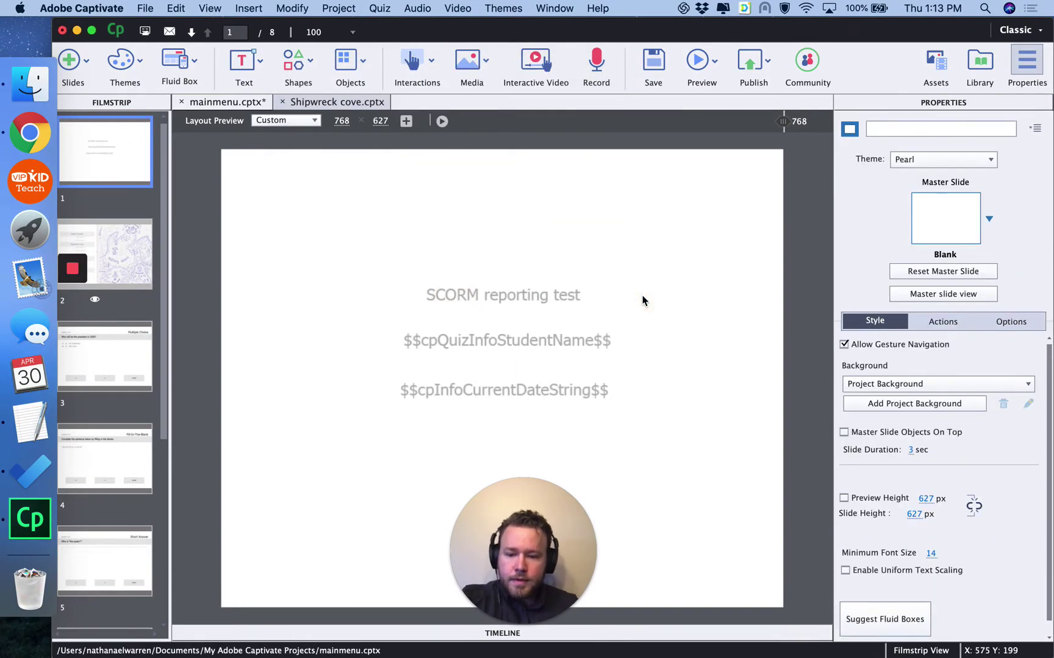
pyautogui.press('super+s')
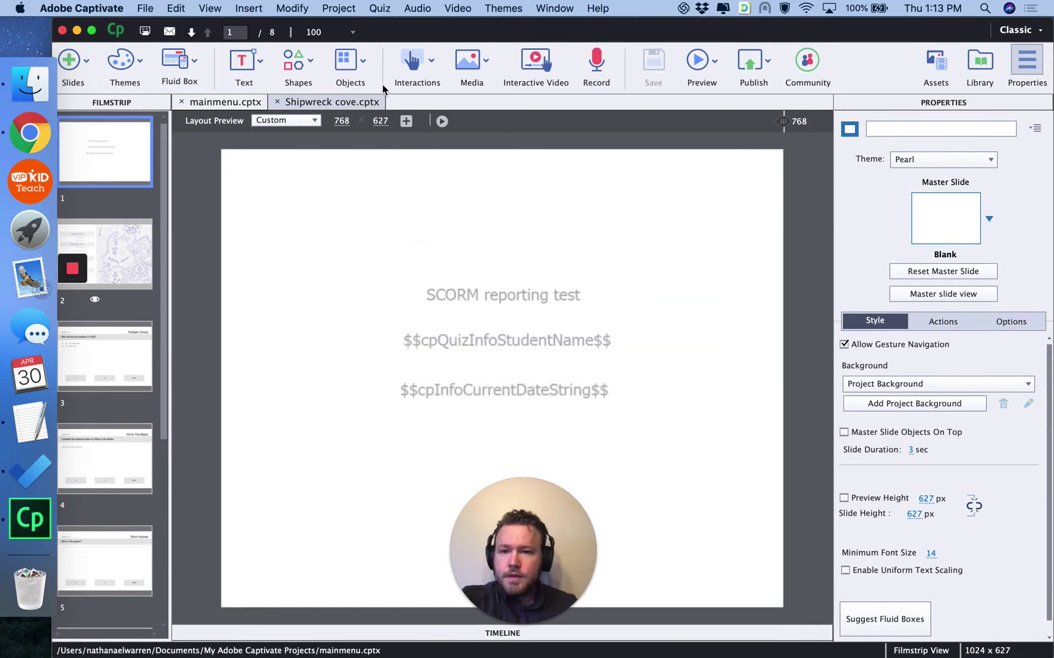
# Publish for Devices as the HTML5 SCORM package variabletest, overwriting the existing file, then return to Canvas.
pyautogui.click(755, 84)
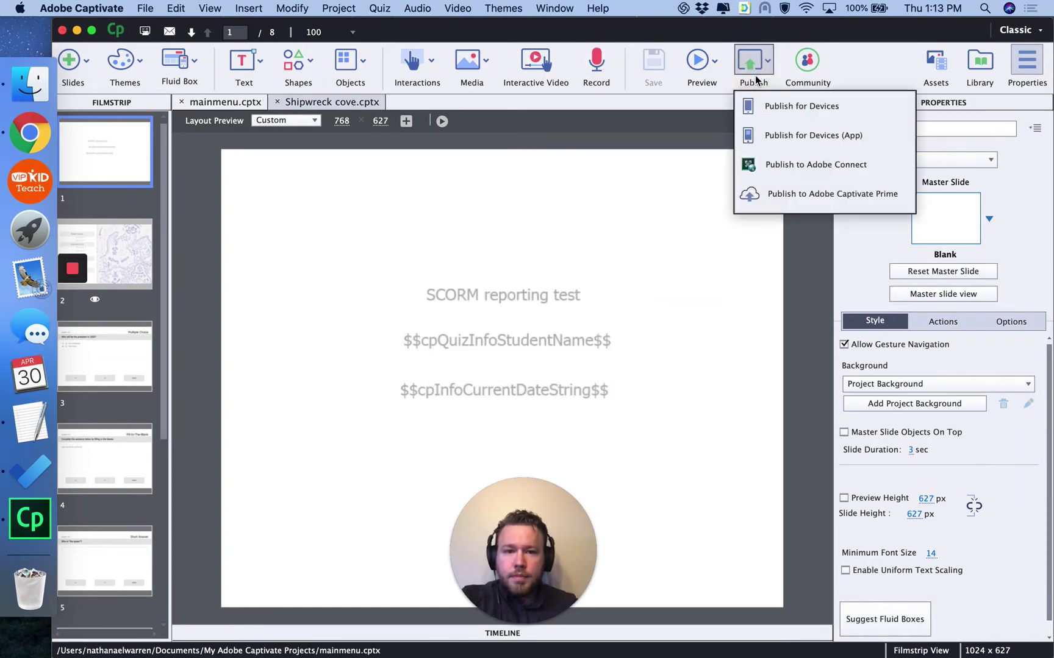
pyautogui.click(768, 109)
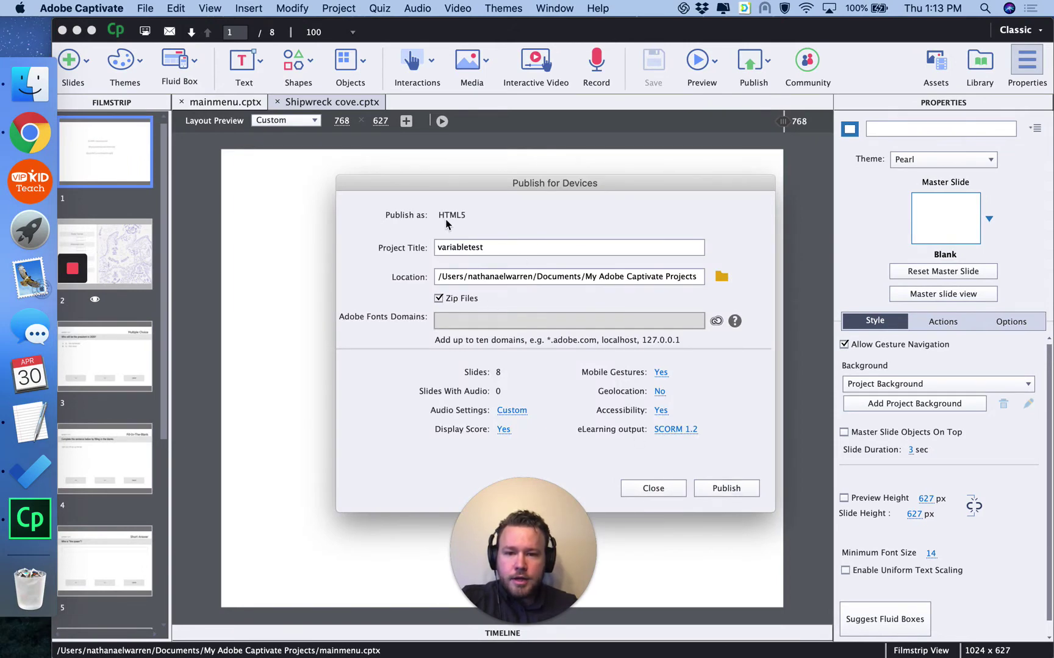
pyautogui.click(720, 488)
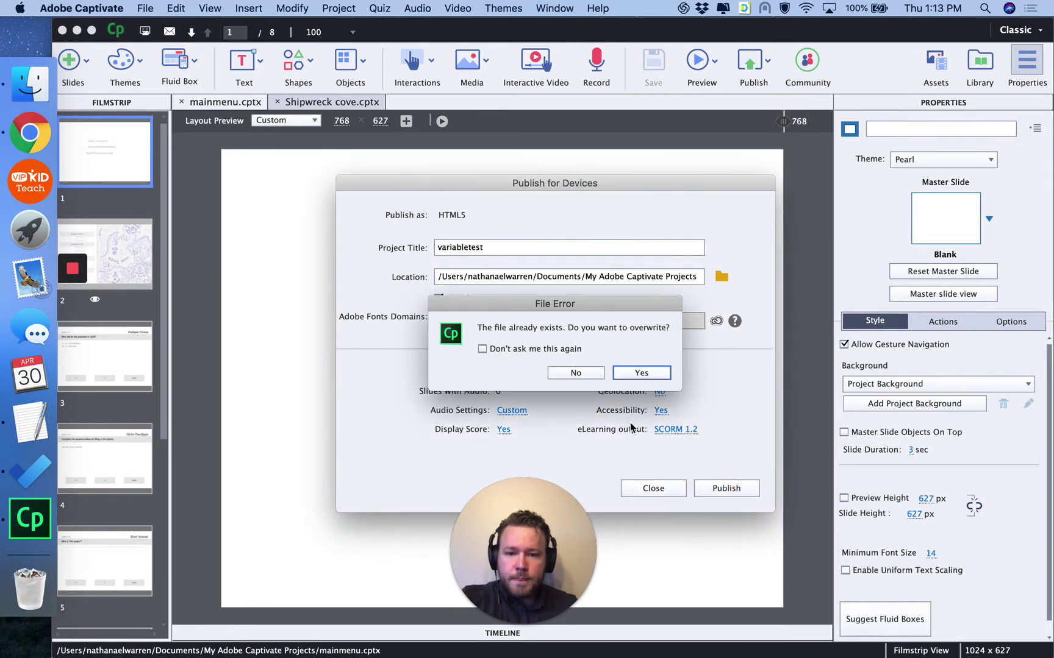
pyautogui.click(641, 373)
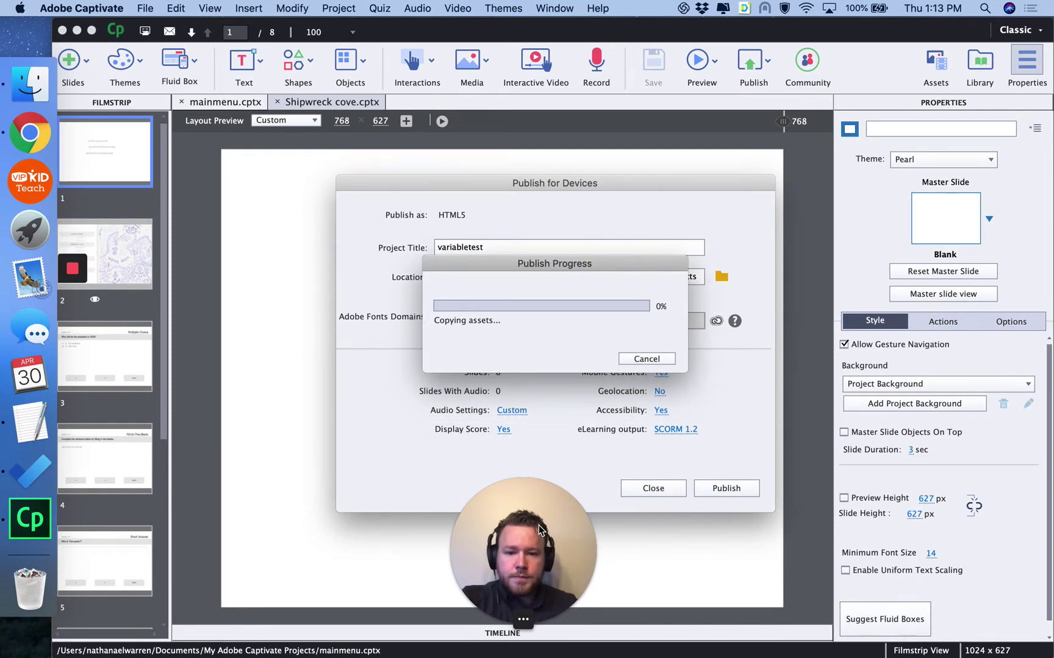
pyautogui.moveTo(538, 525); pyautogui.dragTo(925, 528)
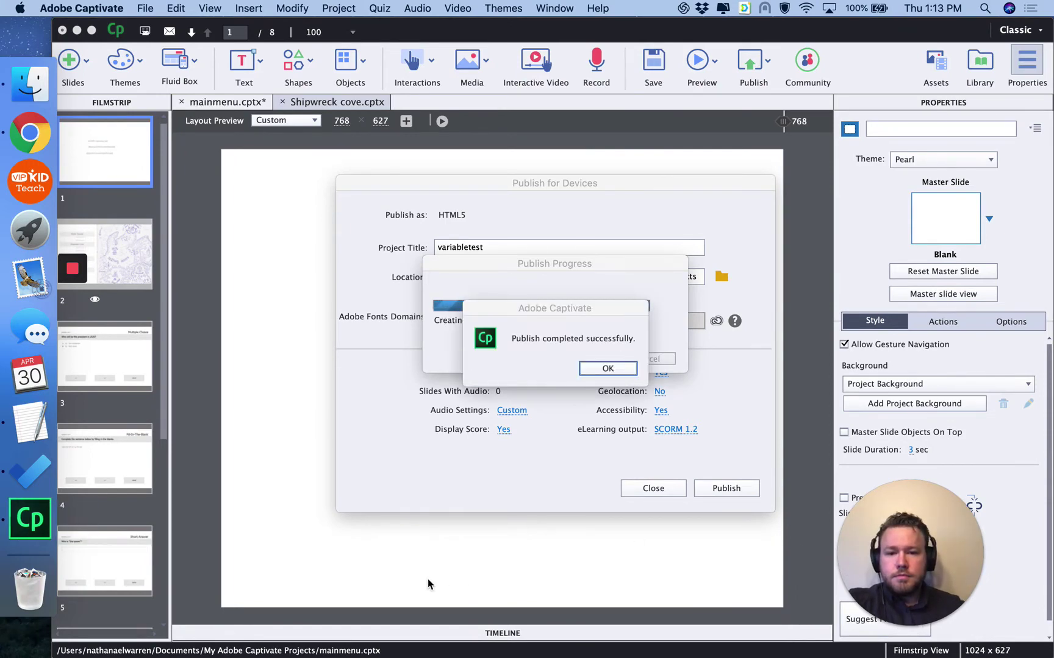
pyautogui.click(608, 368)
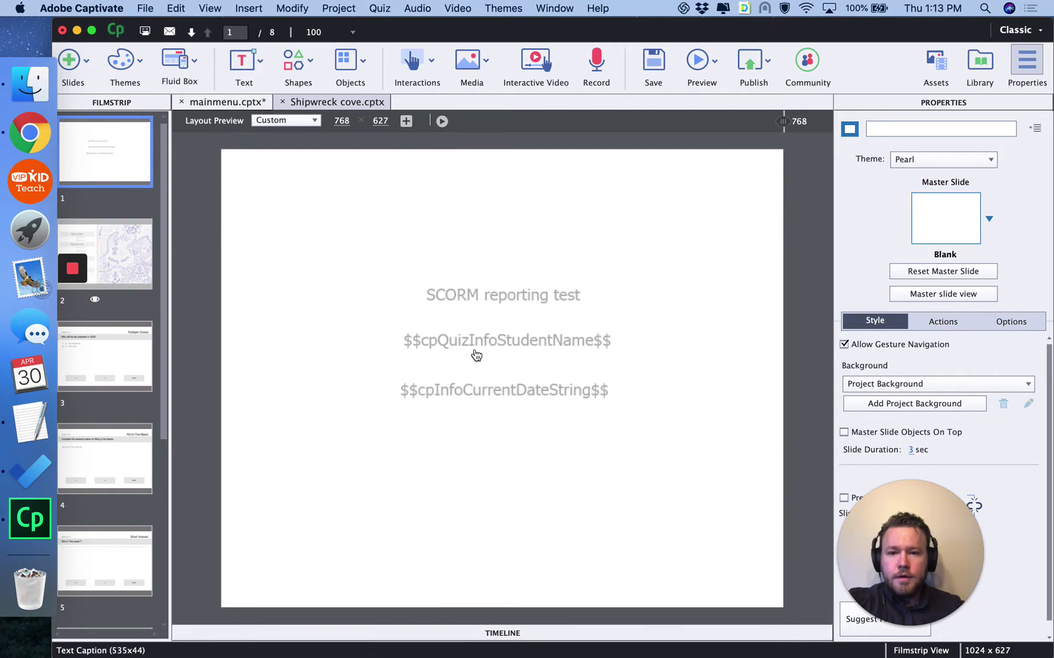
pyautogui.hotkey('ctrl', 'Left')
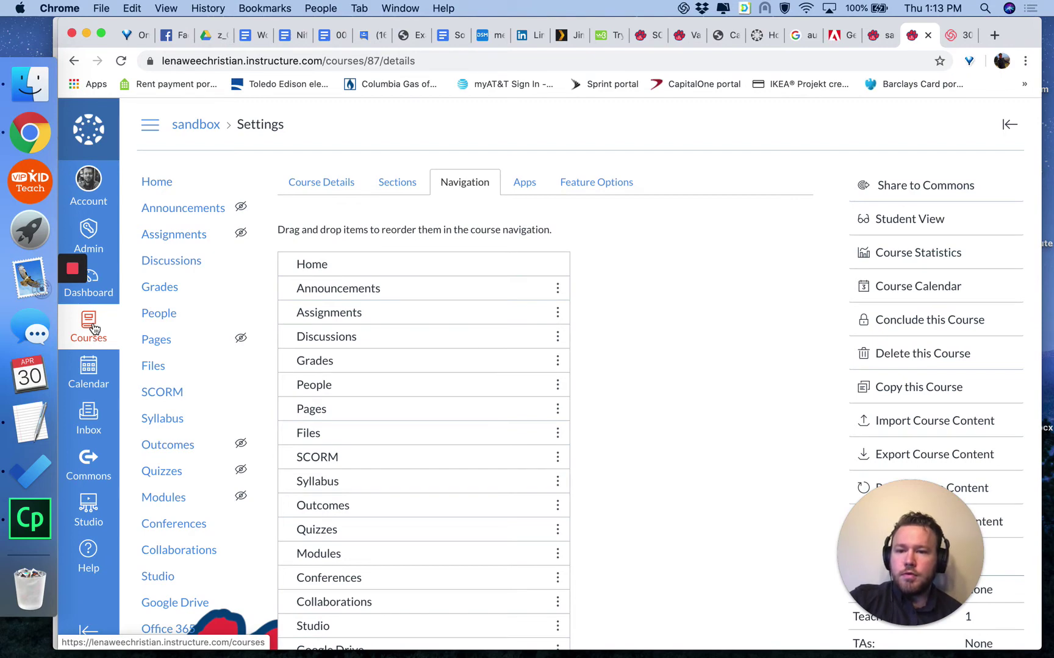
# Go through Courses to the sandbox course's empty SCORM page.
pyautogui.click(93, 329)
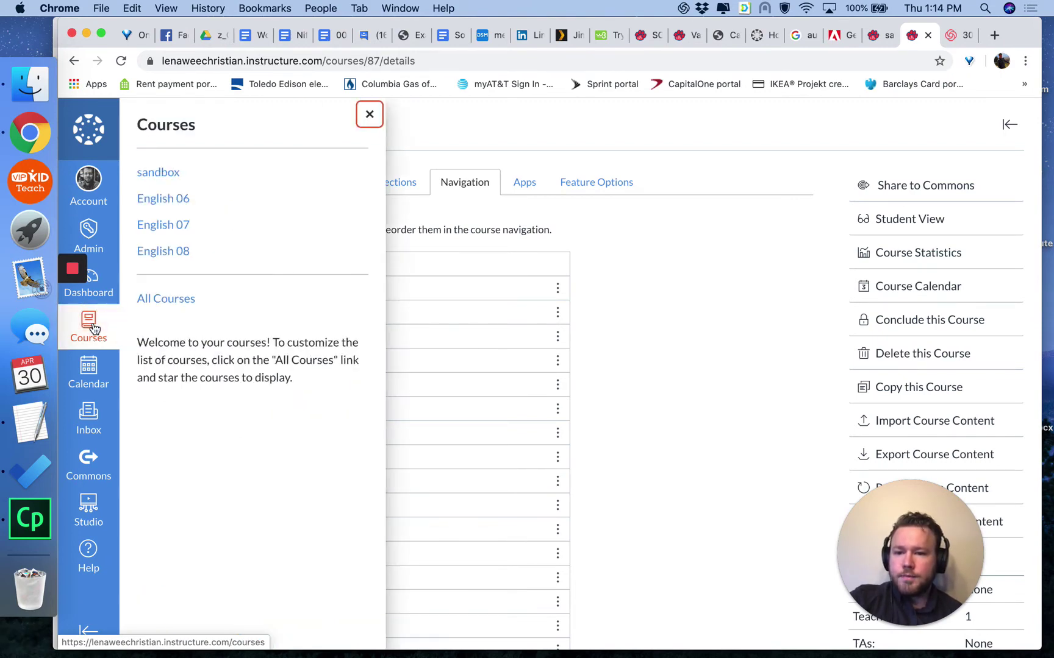
pyautogui.click(157, 173)
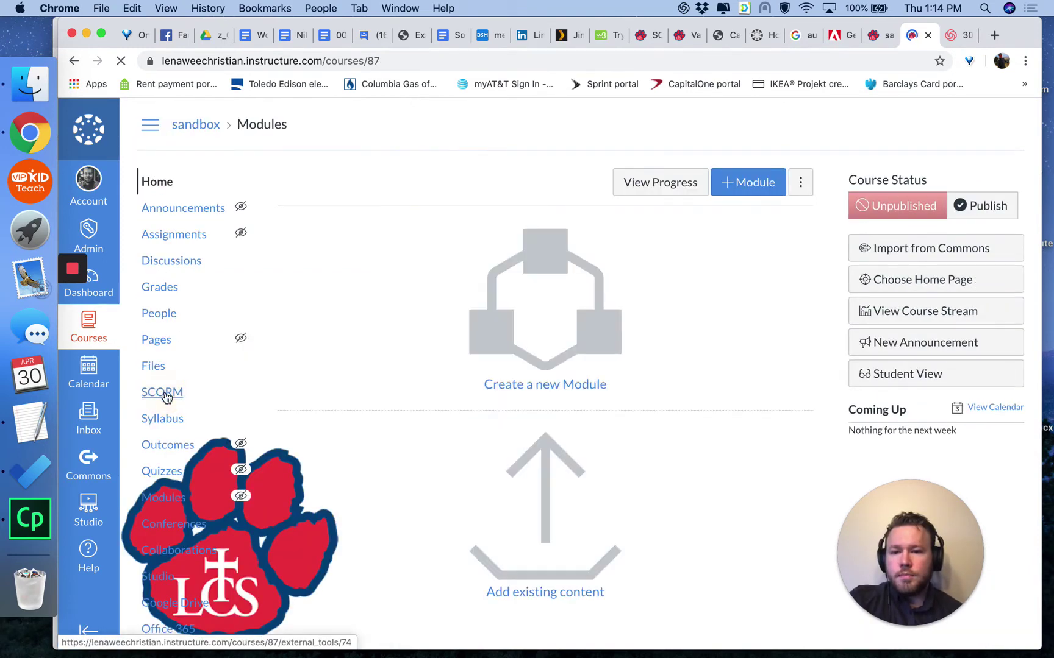
pyautogui.click(165, 395)
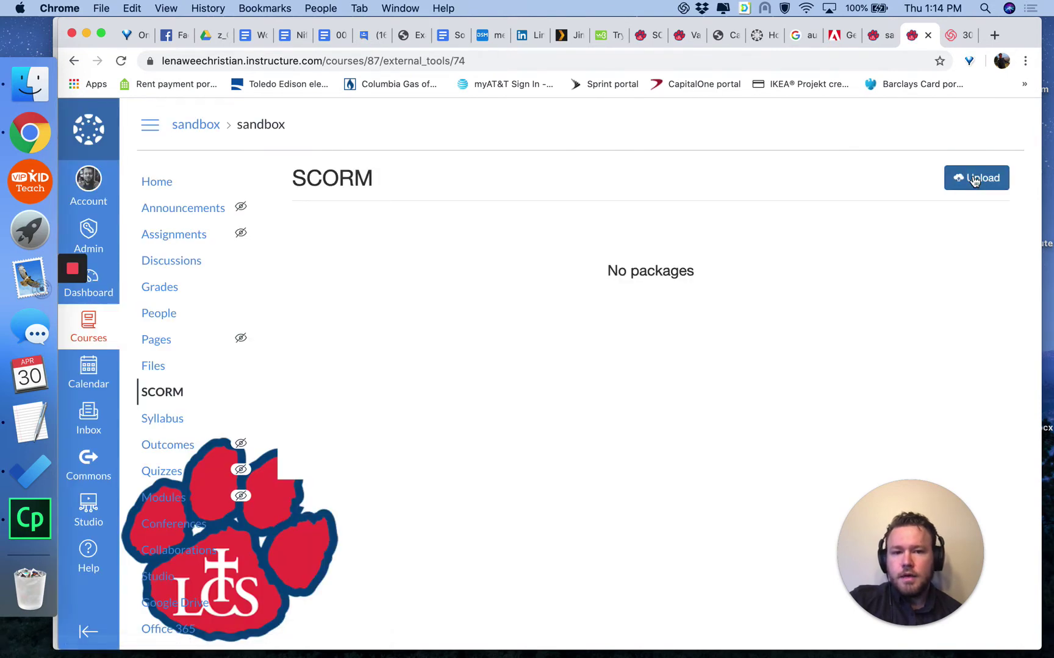
# Upload the variabletest.zip package to the sandbox SCORM page.
pyautogui.click(974, 178)
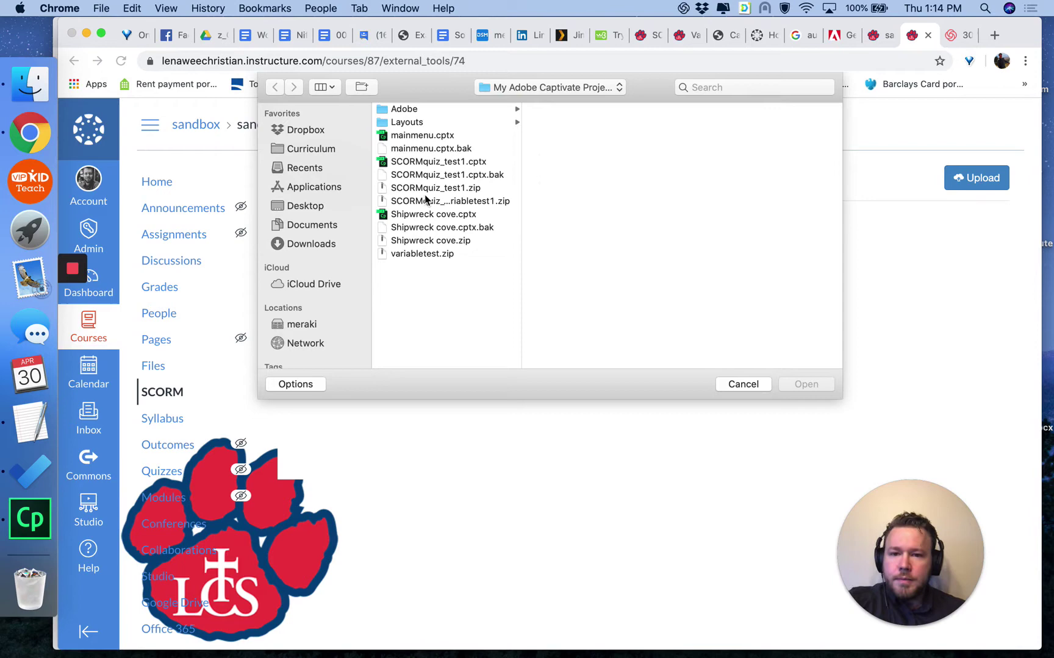
pyautogui.click(425, 254)
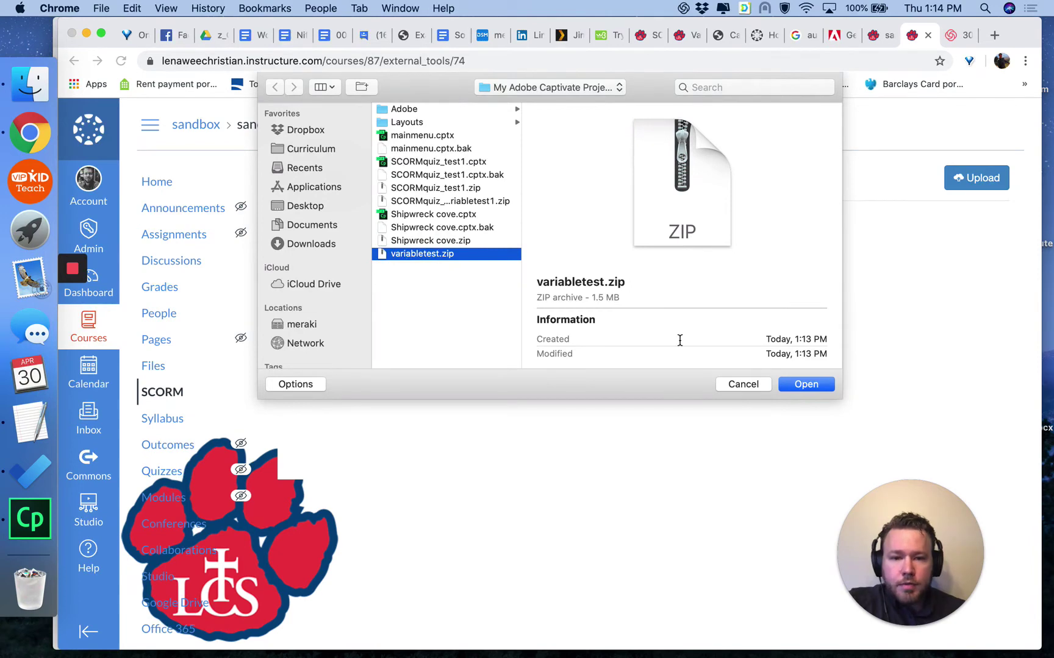
pyautogui.click(799, 384)
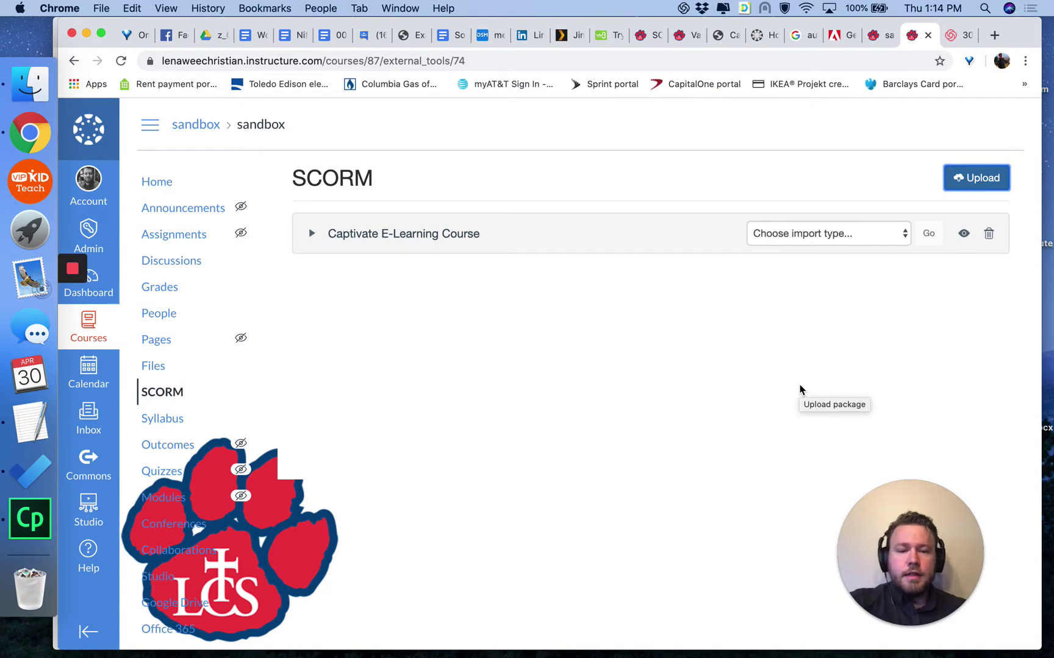
# Import the Captivate E-Learning Course package as a graded assignment.
pyautogui.click(823, 237)
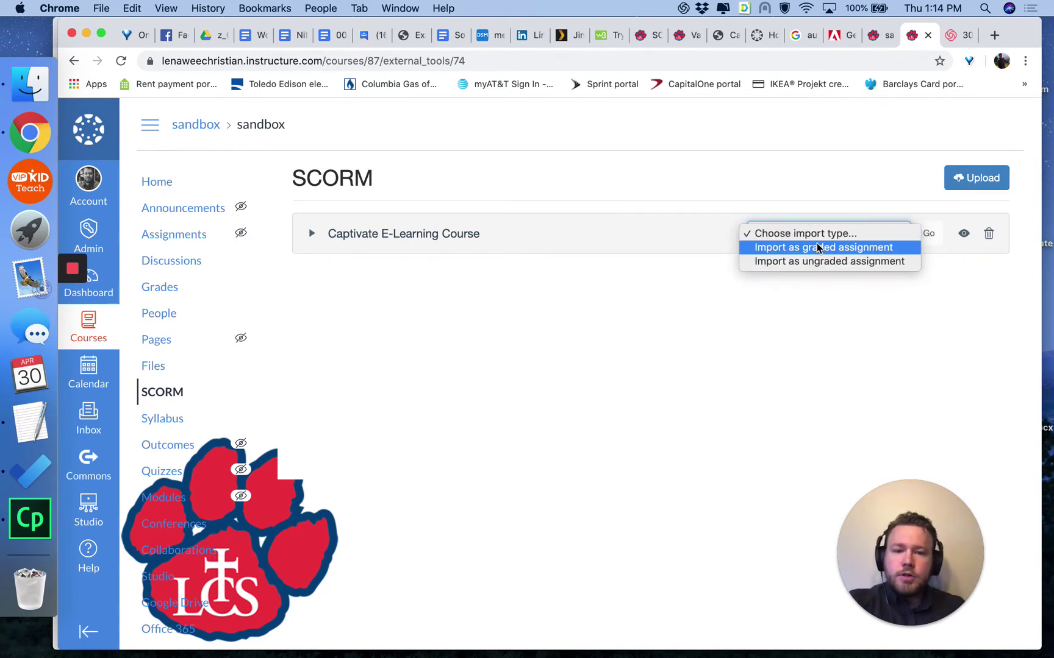
pyautogui.click(874, 252)
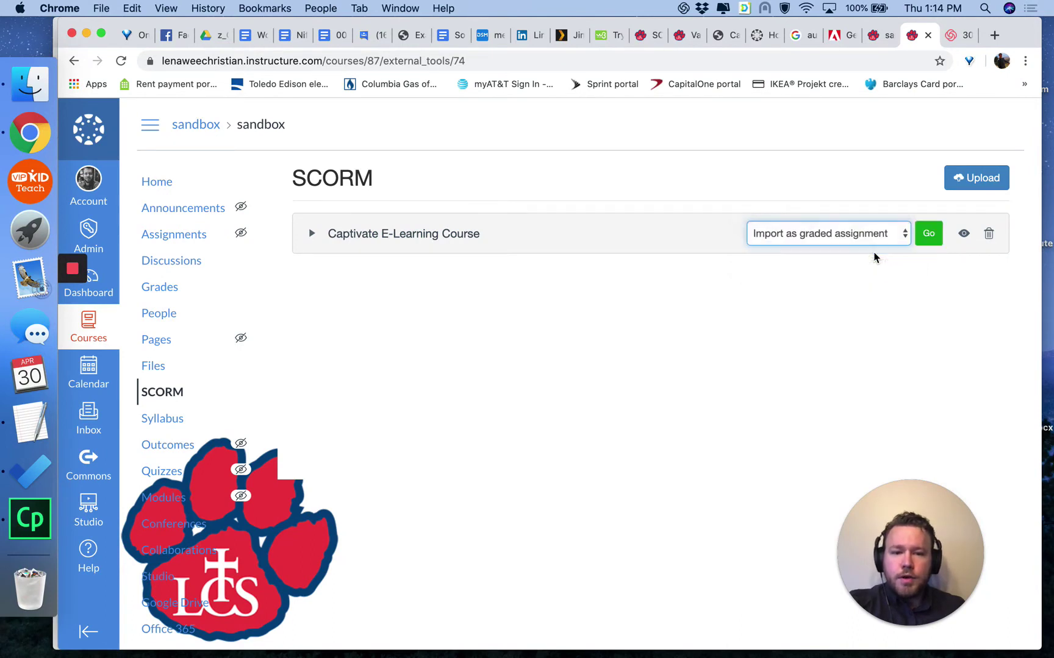
pyautogui.click(924, 238)
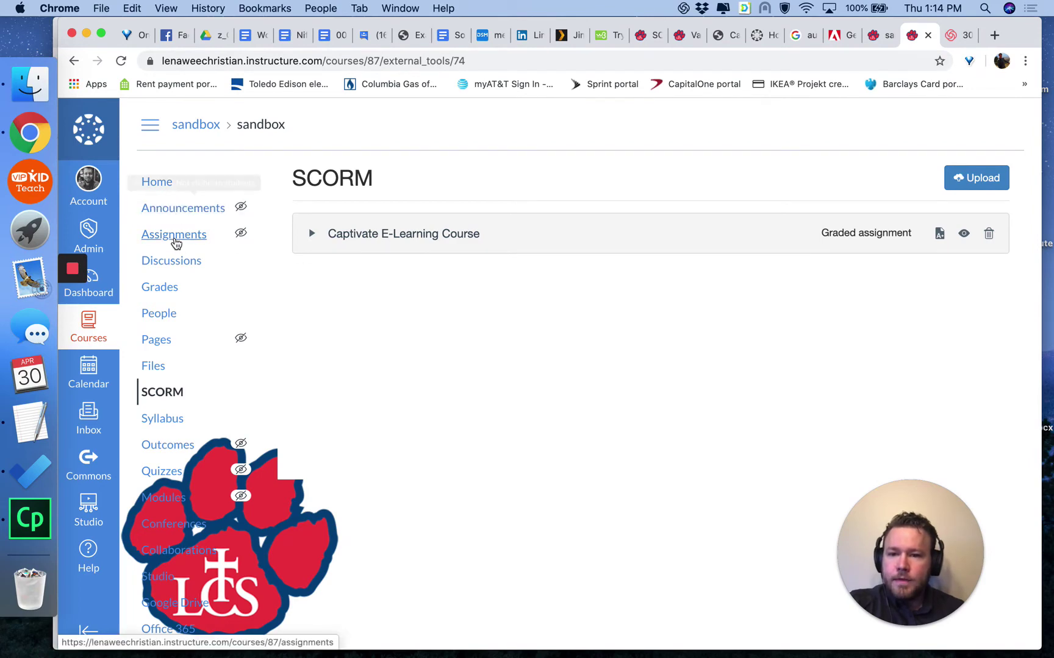
# From Assignments, edit the Captivate E-Learning Course assignment and expand it to More Options.
pyautogui.click(175, 235)
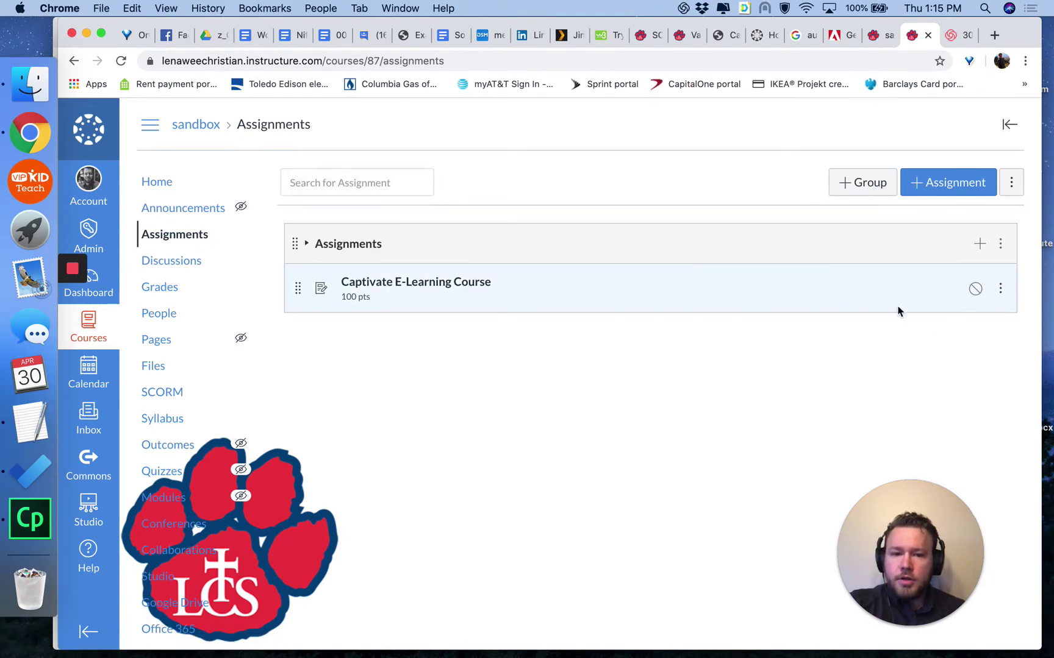
pyautogui.click(1000, 290)
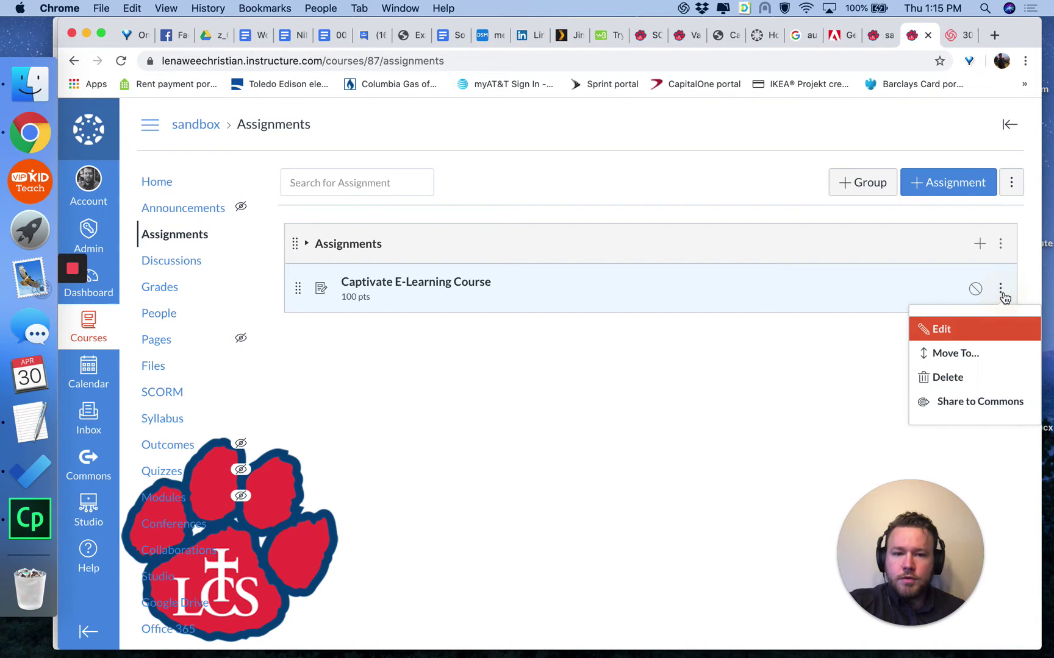
pyautogui.click(942, 329)
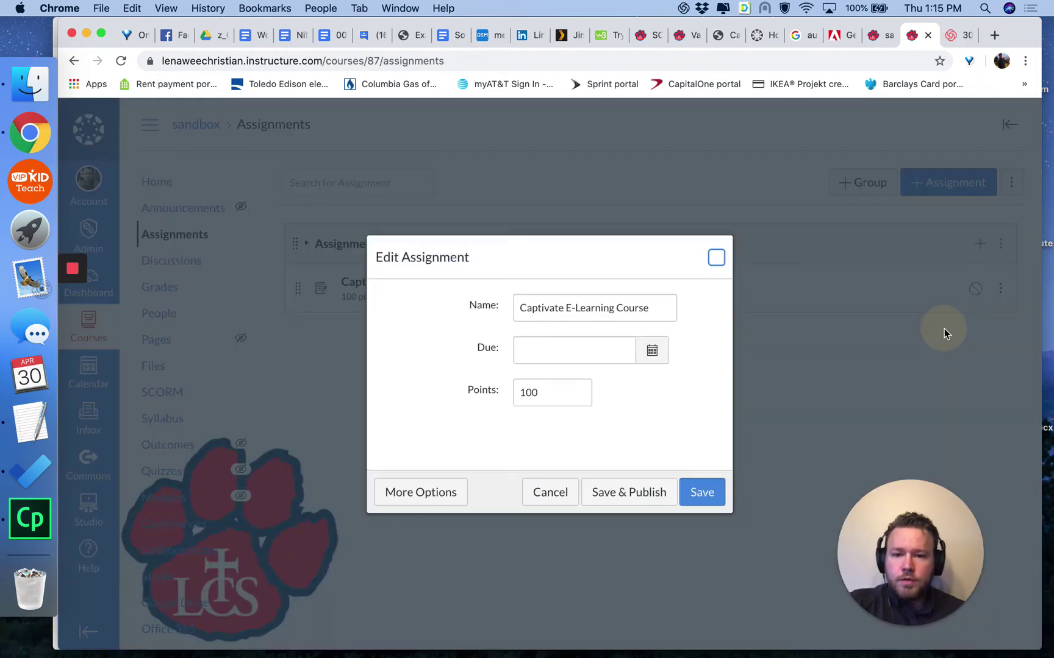
pyautogui.click(428, 504)
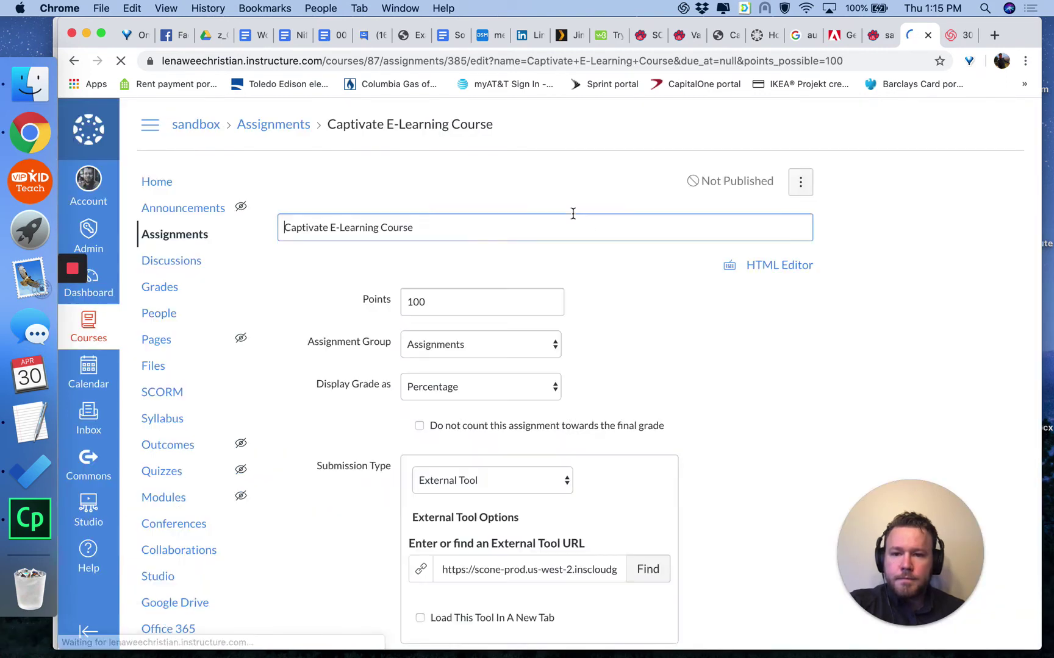
# Rename the assignment title to 'Variables test'.
pyautogui.click(462, 230)
pyautogui.moveTo(462, 230); pyautogui.dragTo(309, 229)
pyautogui.press('BackSpace')
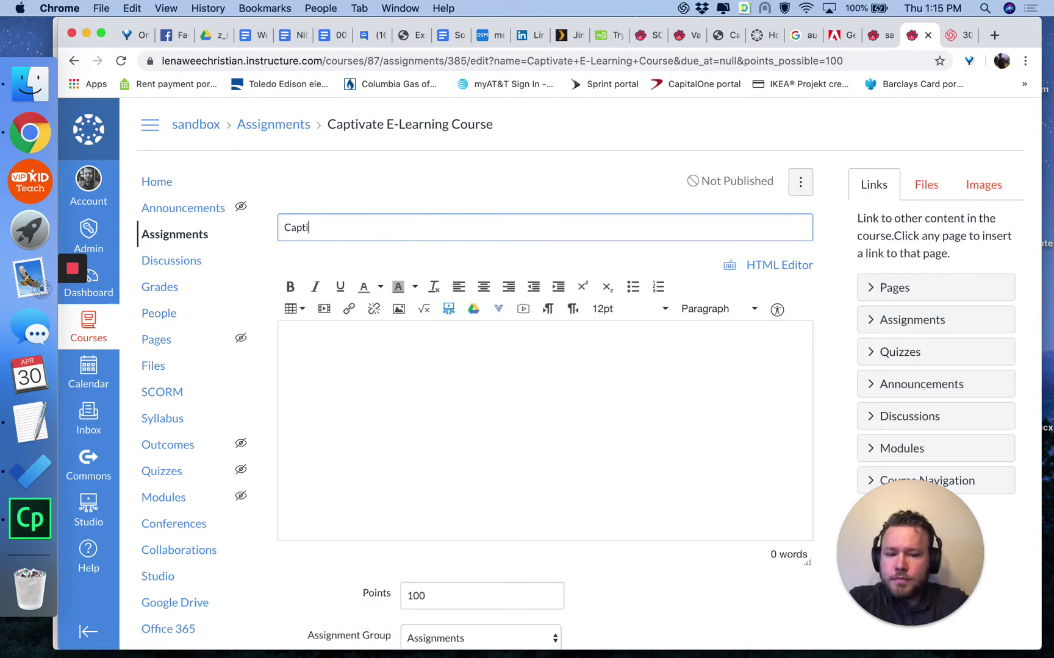
pyautogui.press('BackSpace')
pyautogui.press('BackSpace')
pyautogui.press('BackSpace')
pyautogui.write('Variables test')
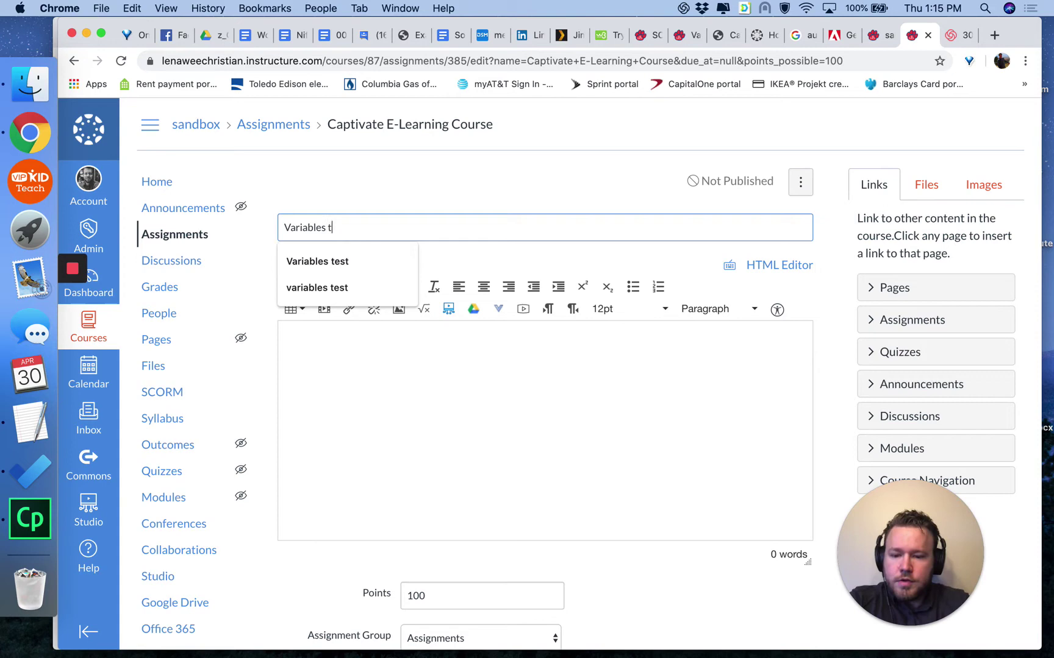
pyautogui.click(337, 258)
# Turn on Load This Tool In A New Tab and Save & Publish the assignment.
pyautogui.click(362, 395)
pyautogui.scroll(-3, 362, 397)
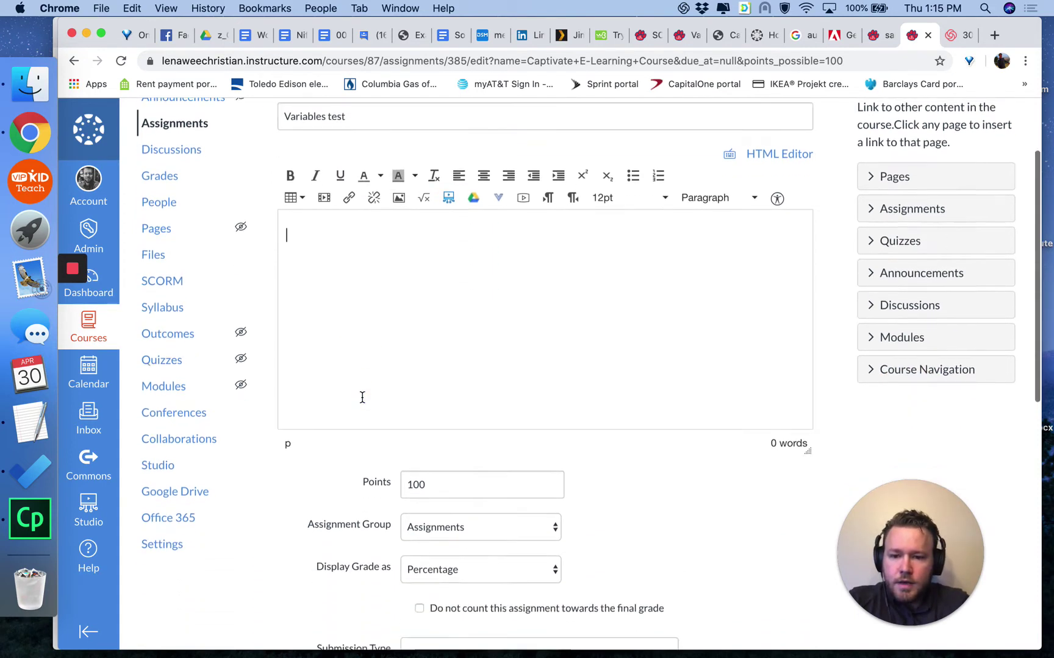
pyautogui.scroll(-5, 362, 397)
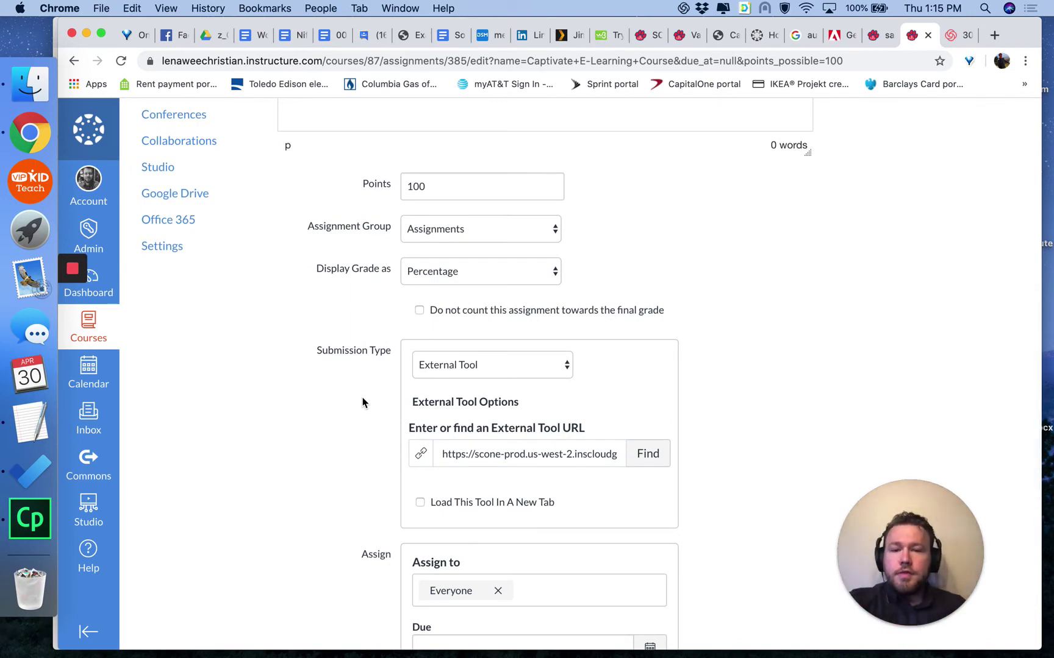
pyautogui.click(419, 502)
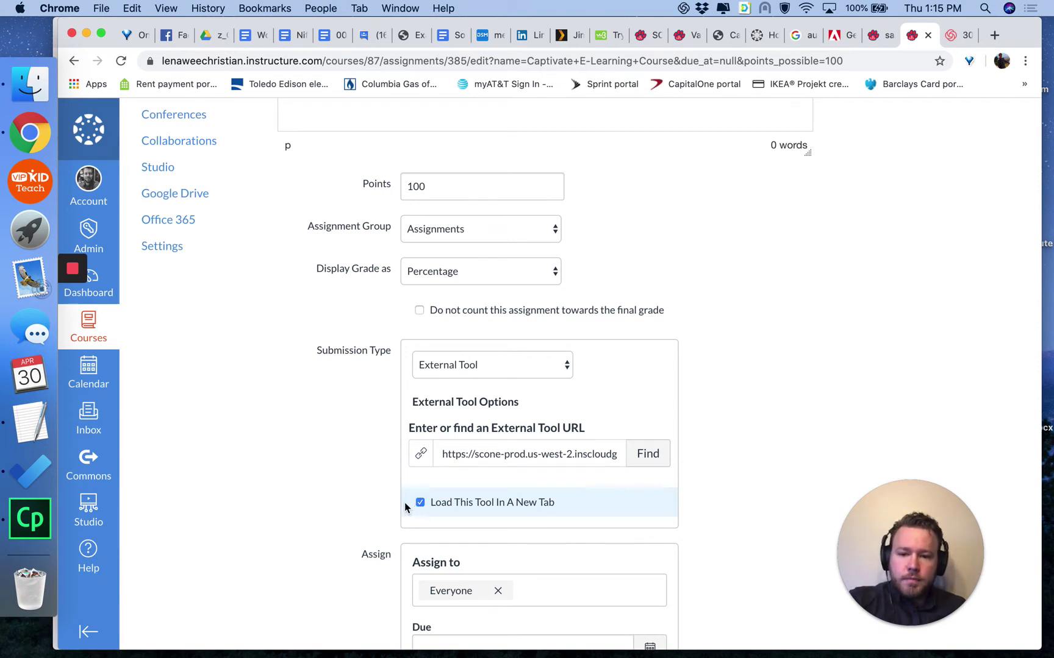
pyautogui.scroll(-3, 390, 507)
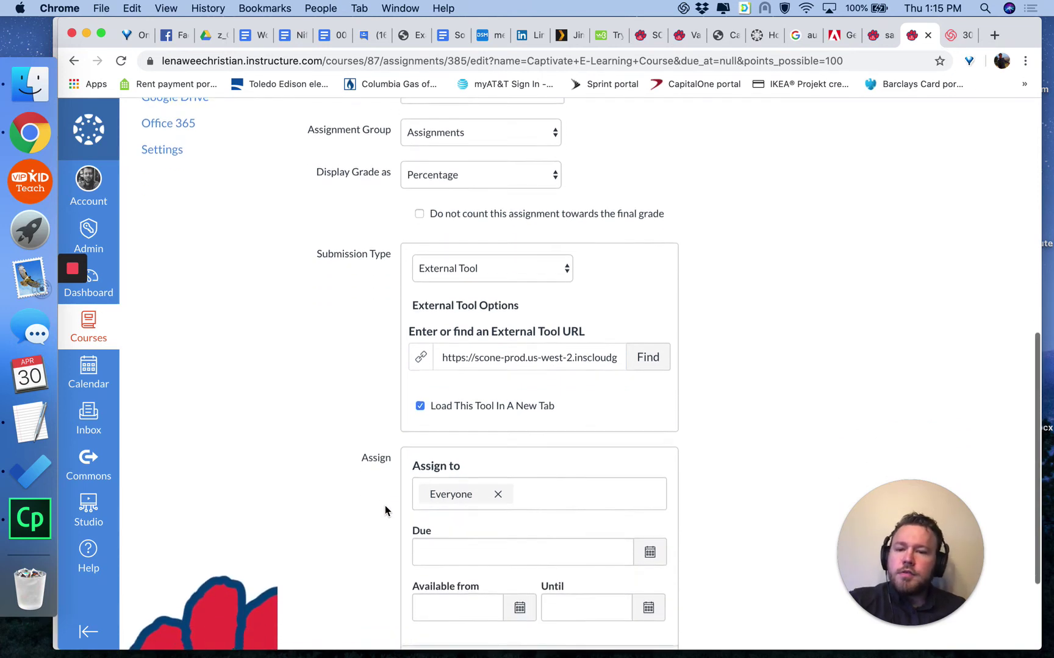
pyautogui.scroll(-4, 503, 390)
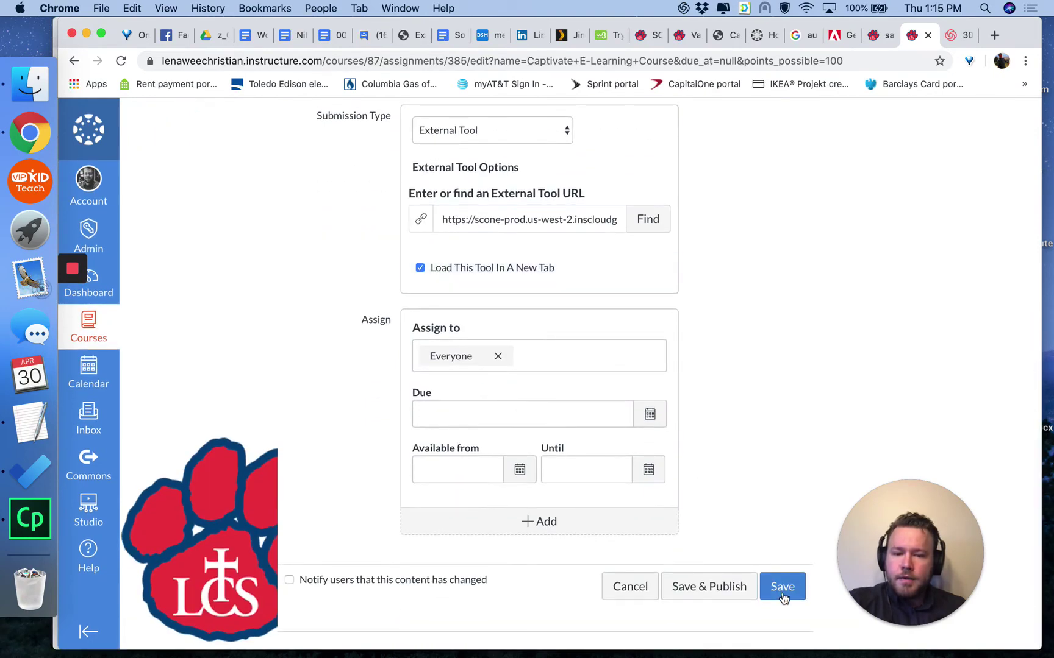
pyautogui.click(727, 593)
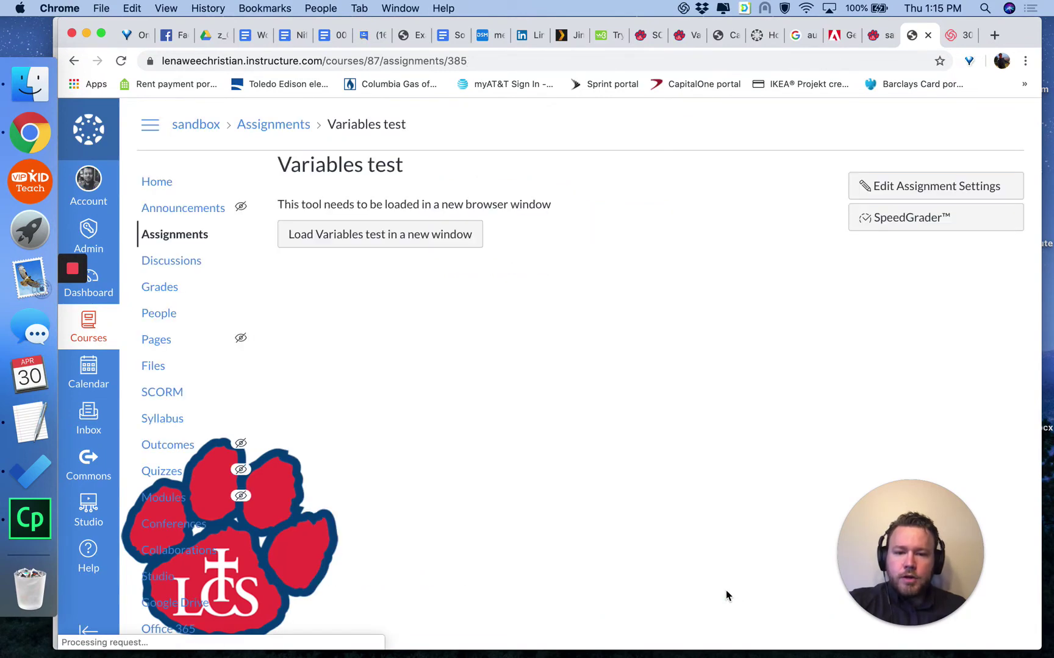
# Check the Discussions and Assignments pages, then enter Student View from the course Home page.
pyautogui.click(170, 264)
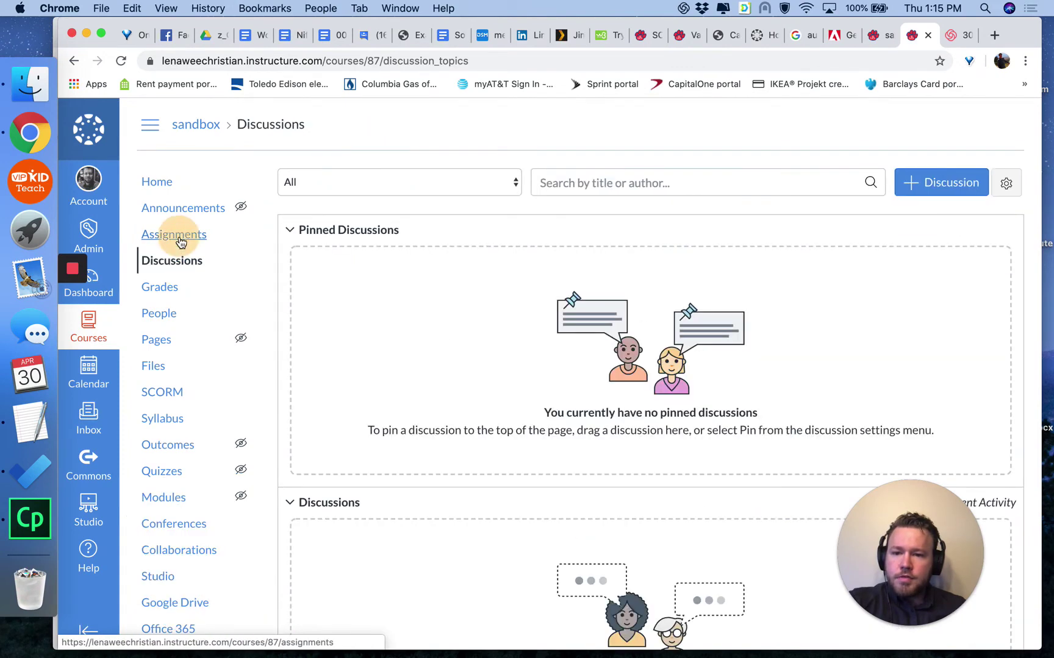
pyautogui.click(180, 242)
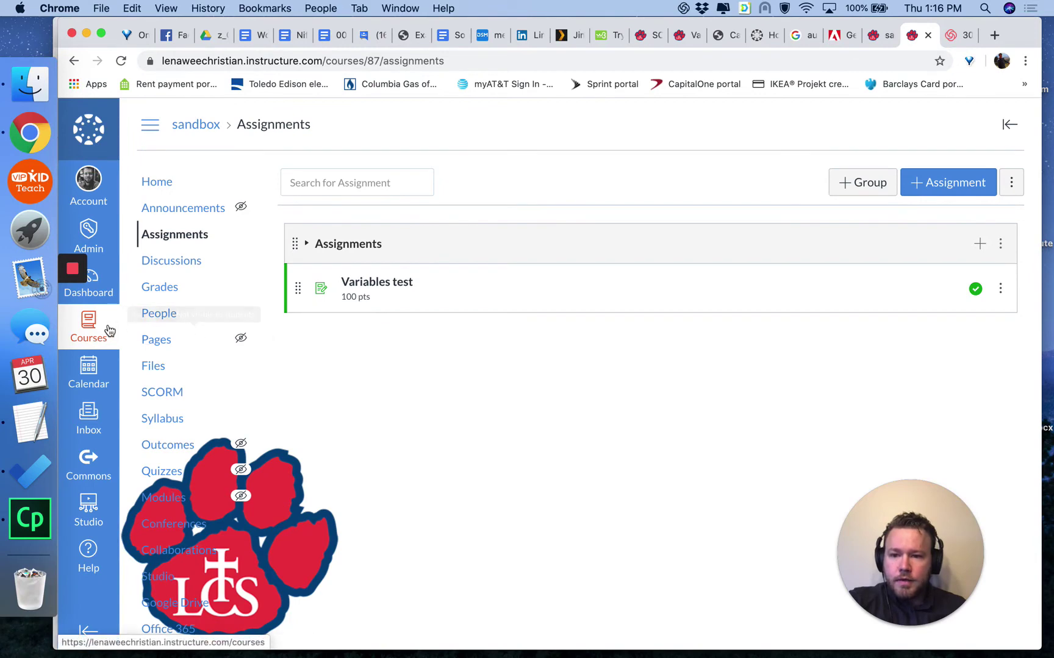
pyautogui.click(159, 184)
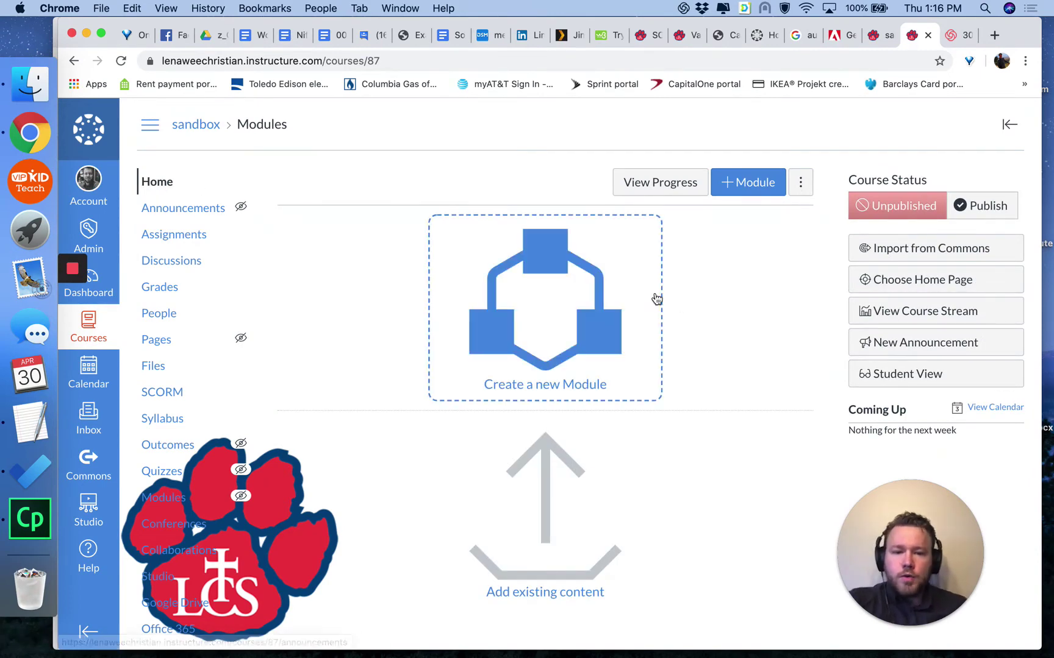
pyautogui.click(903, 374)
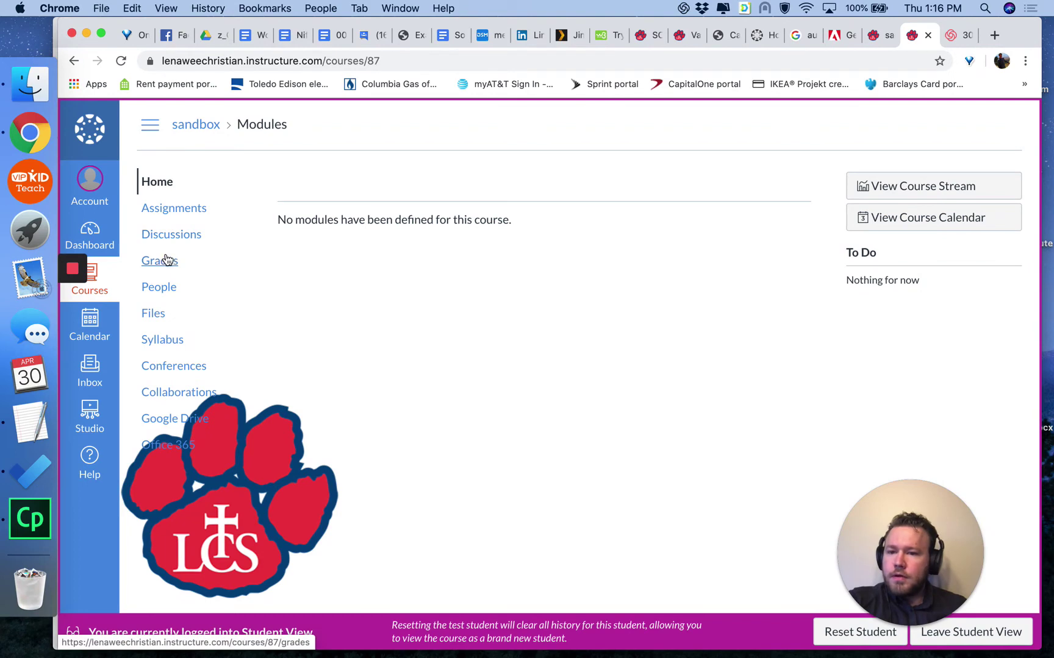
# As the student, open Variables test from Assignments and load it in a new window.
pyautogui.click(171, 217)
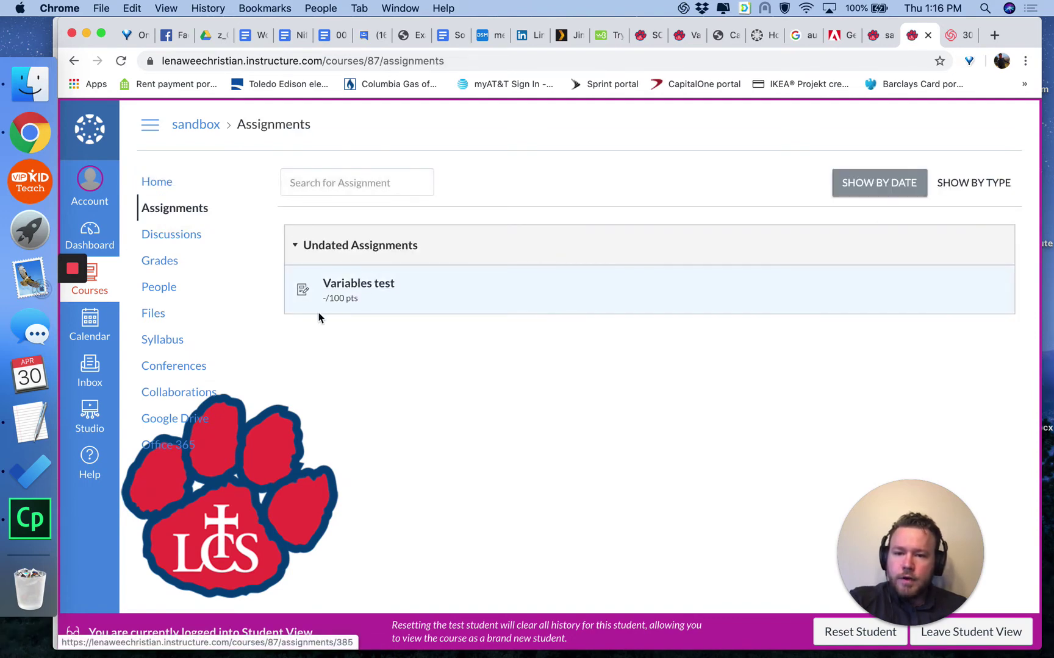
pyautogui.click(373, 289)
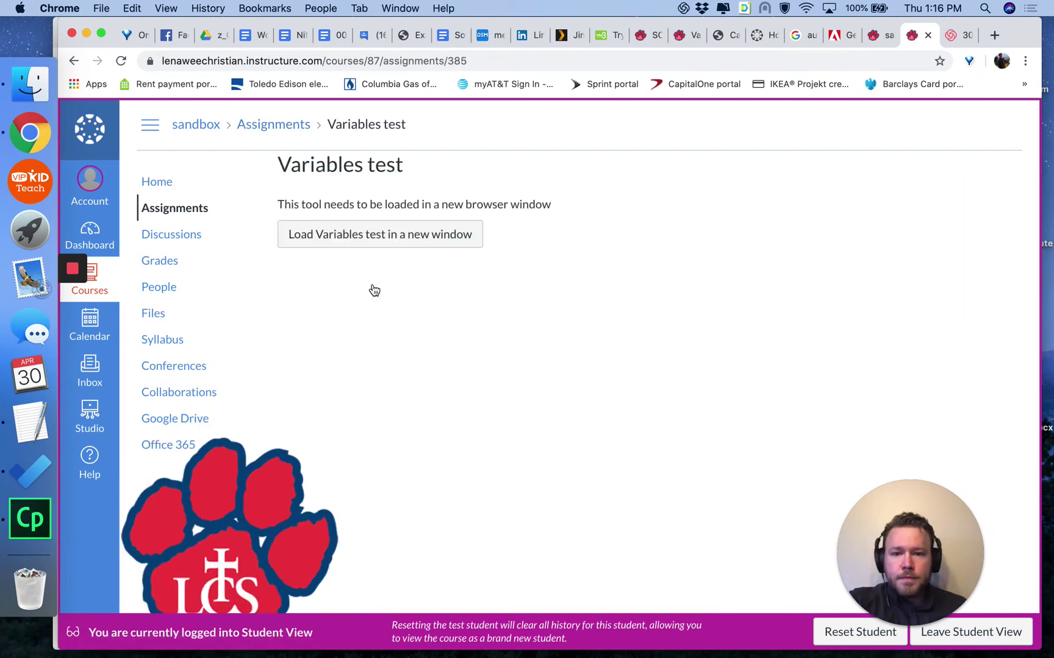
pyautogui.click(366, 242)
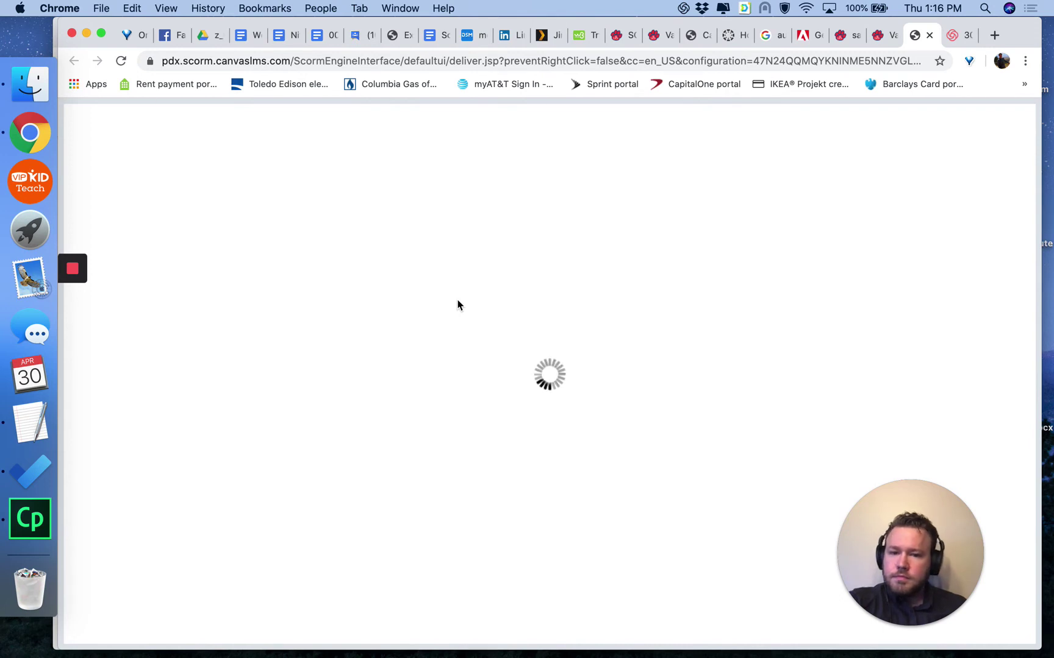
# Play the lesson, pause on the title slide showing the student's name and 4/30/2020, then resume.
pyautogui.click(538, 326)
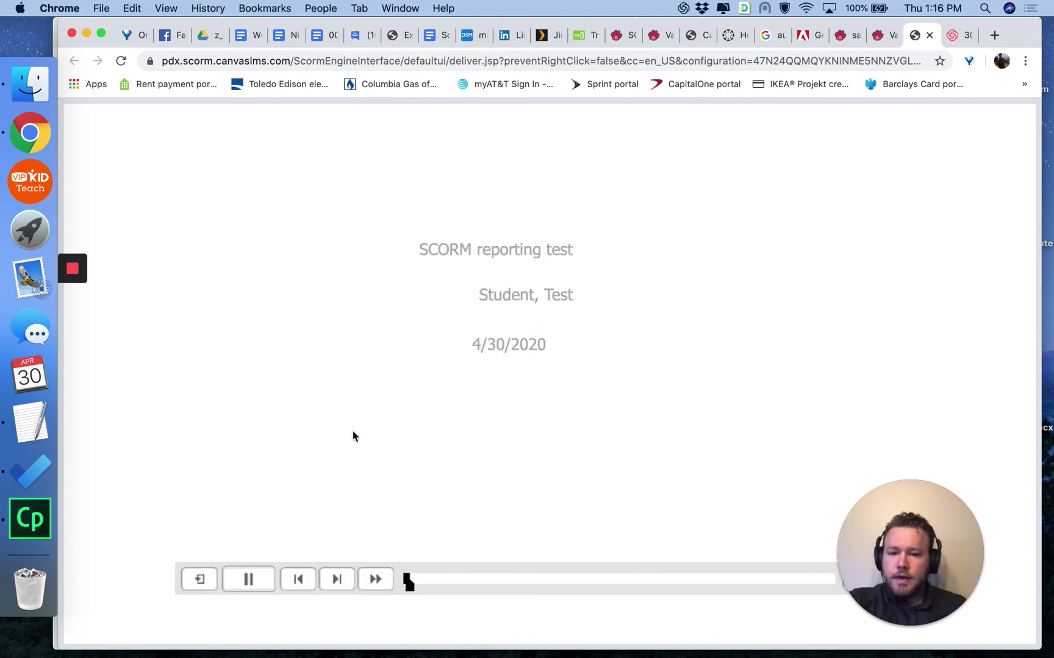
pyautogui.click(246, 591)
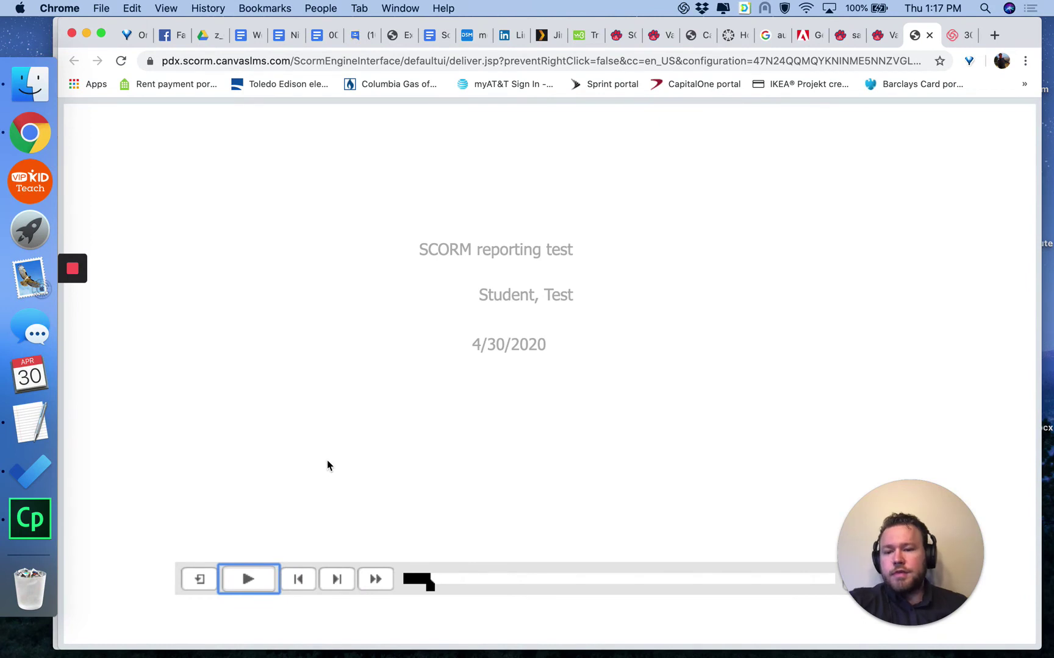
pyautogui.click(248, 578)
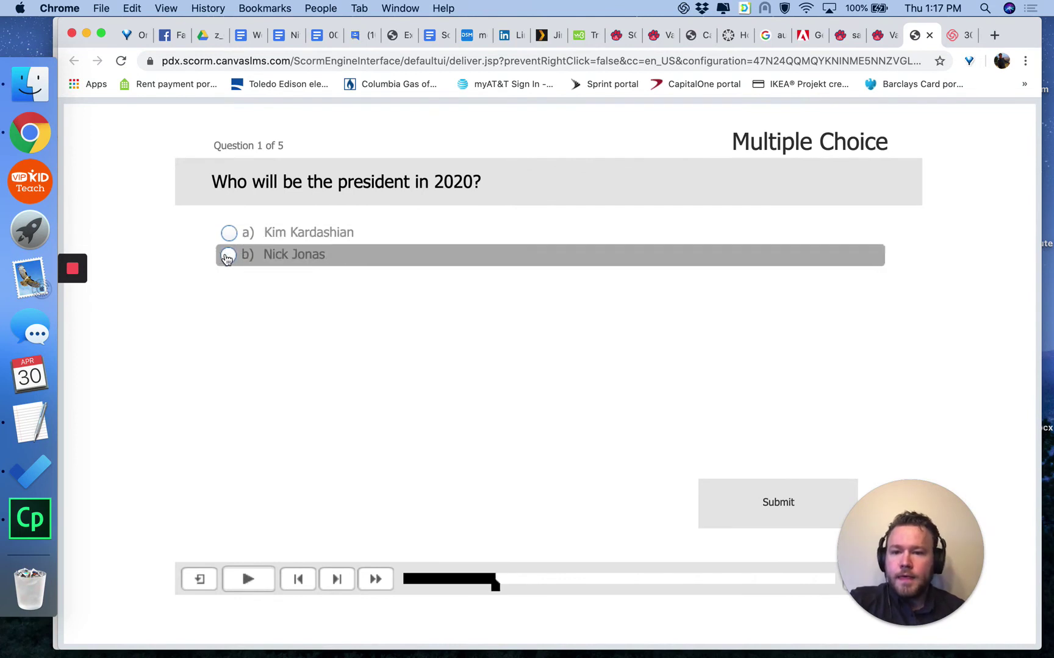
# Answer question 1 with Nick Jonas, submit, and continue past the correct feedback.
pyautogui.click(245, 255)
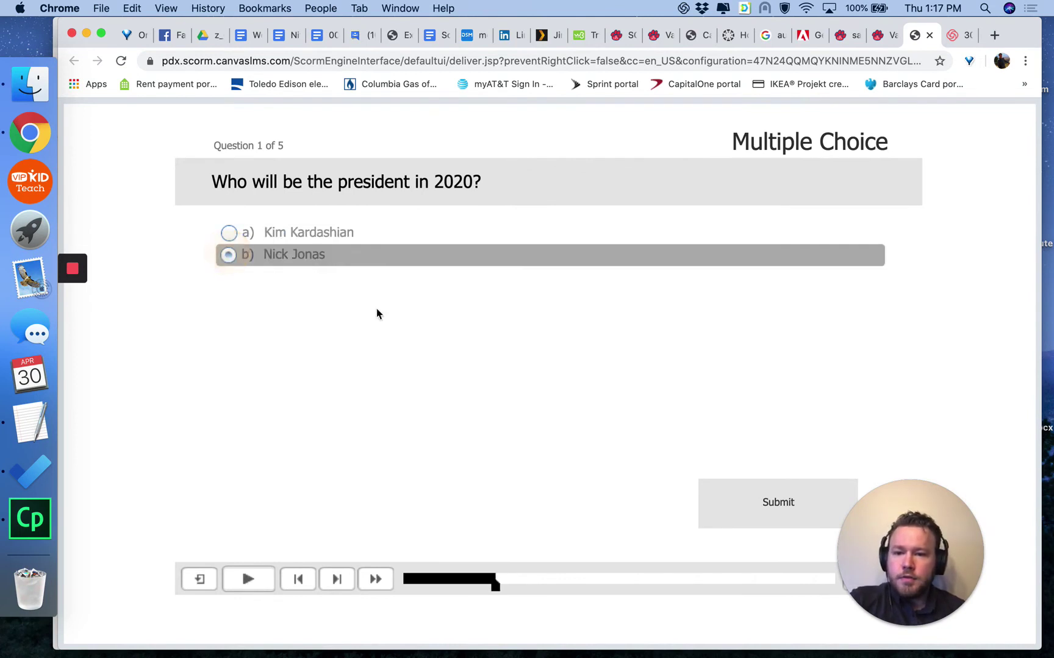
pyautogui.click(765, 513)
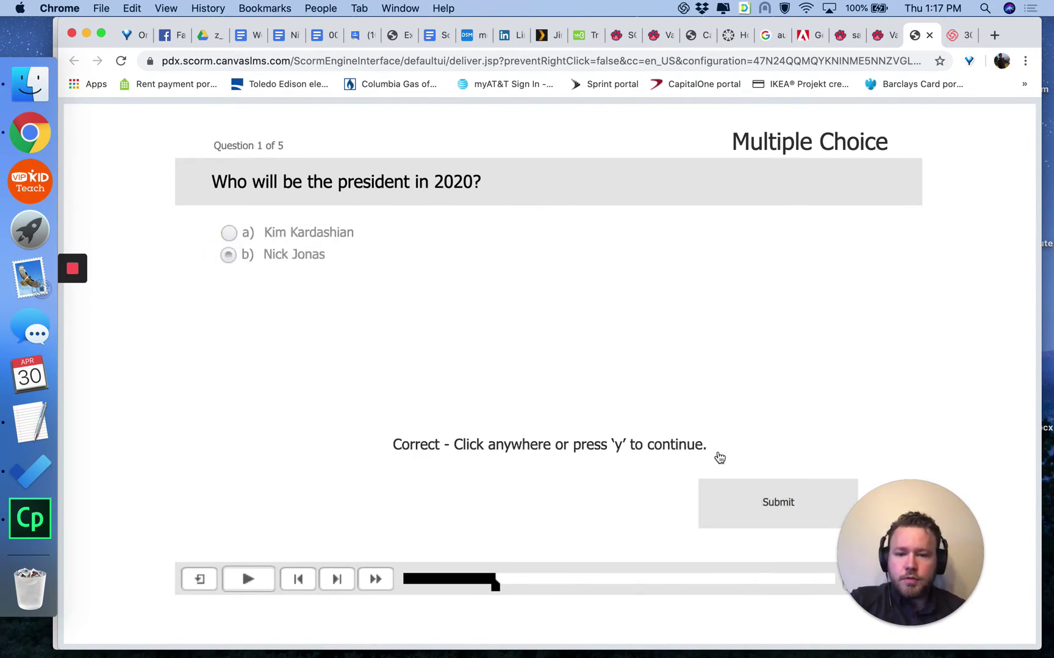
pyautogui.click(766, 517)
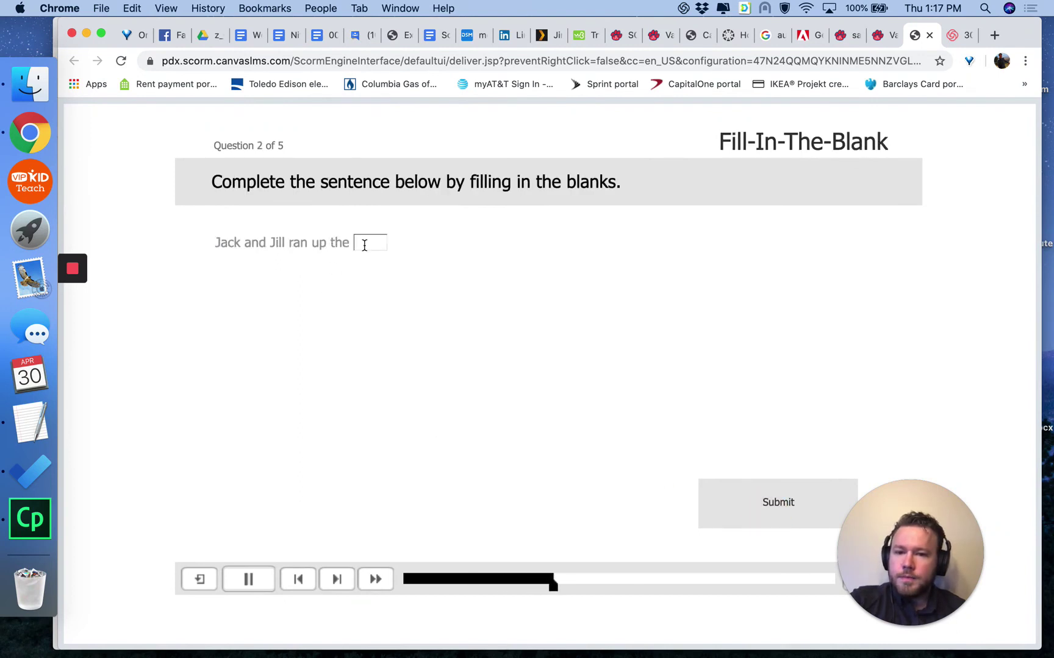
# Answer question 2 with 'hill' and question 3 with 'Lizzy', continuing past each feedback.
pyautogui.click(363, 244)
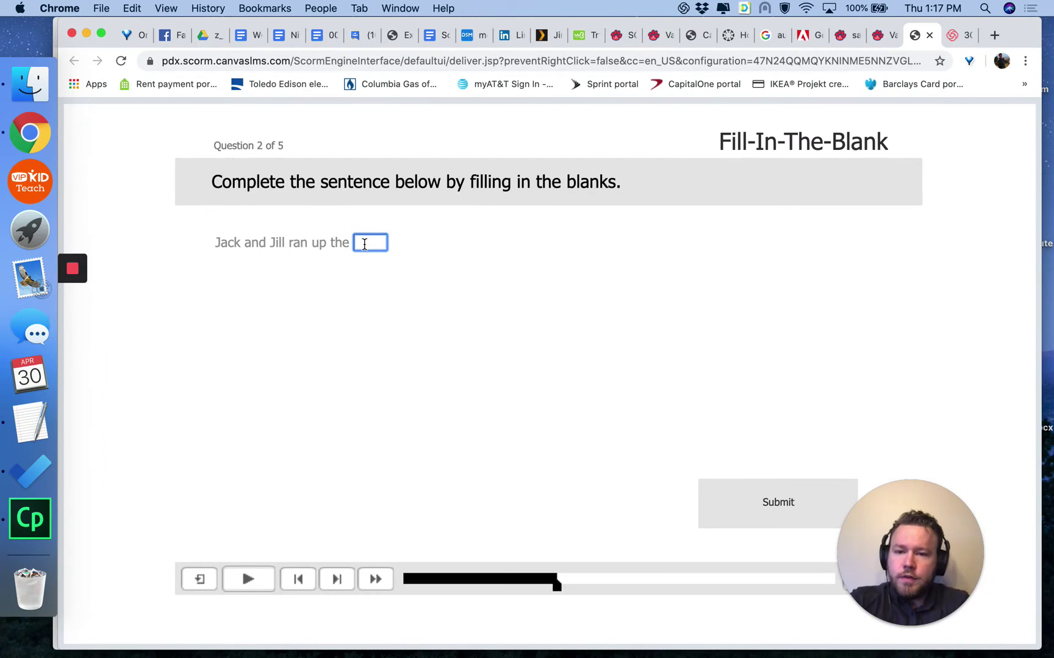
pyautogui.click(743, 506)
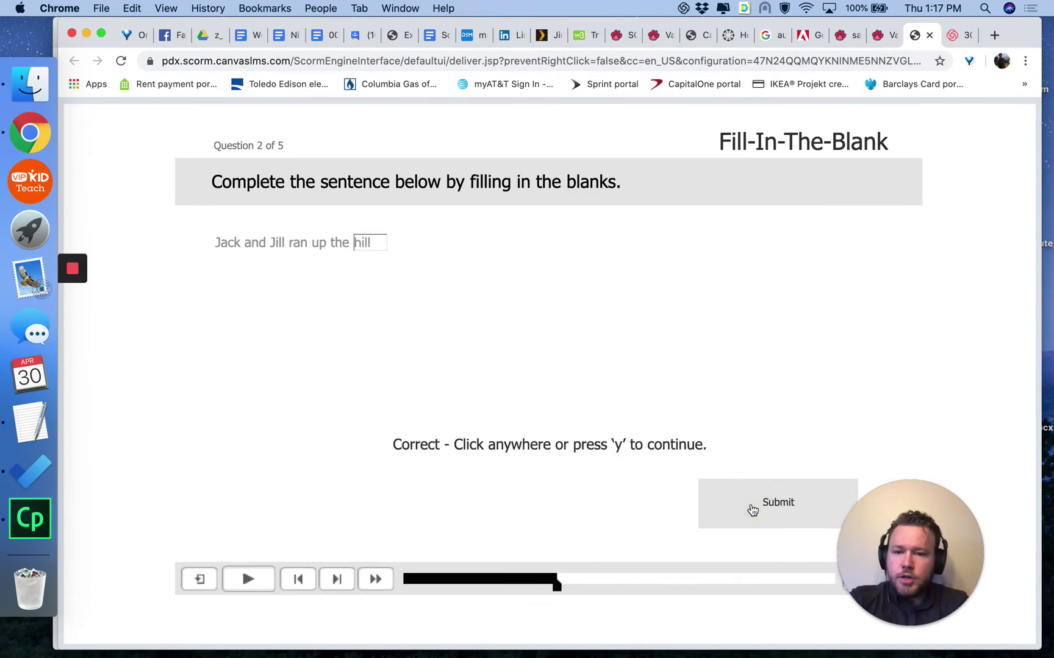
pyautogui.click(752, 509)
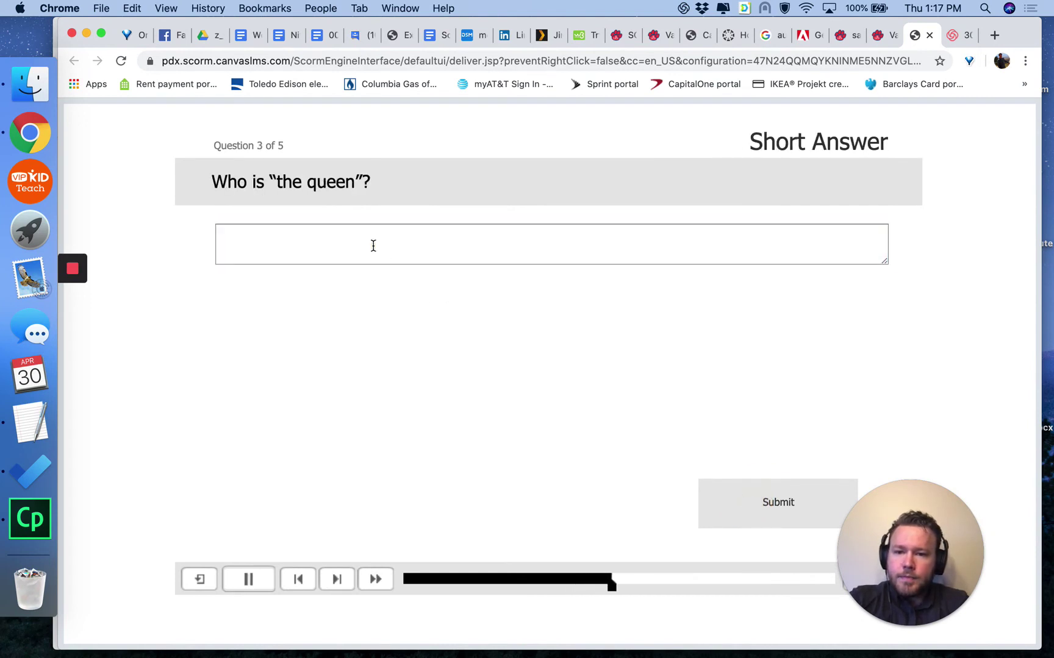
pyautogui.click(374, 246)
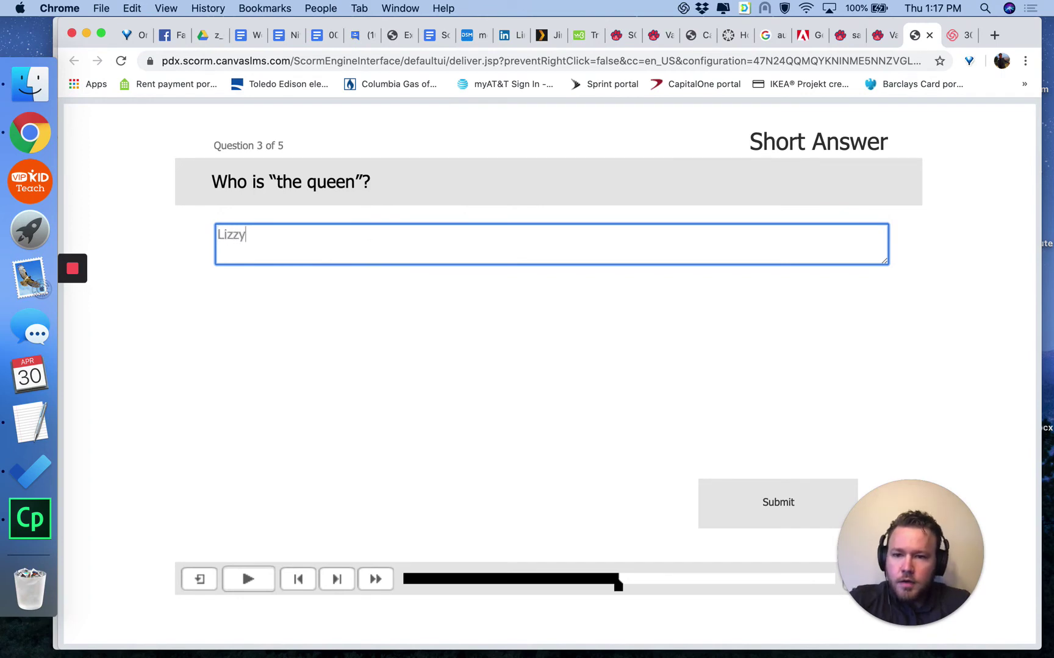
pyautogui.click(761, 509)
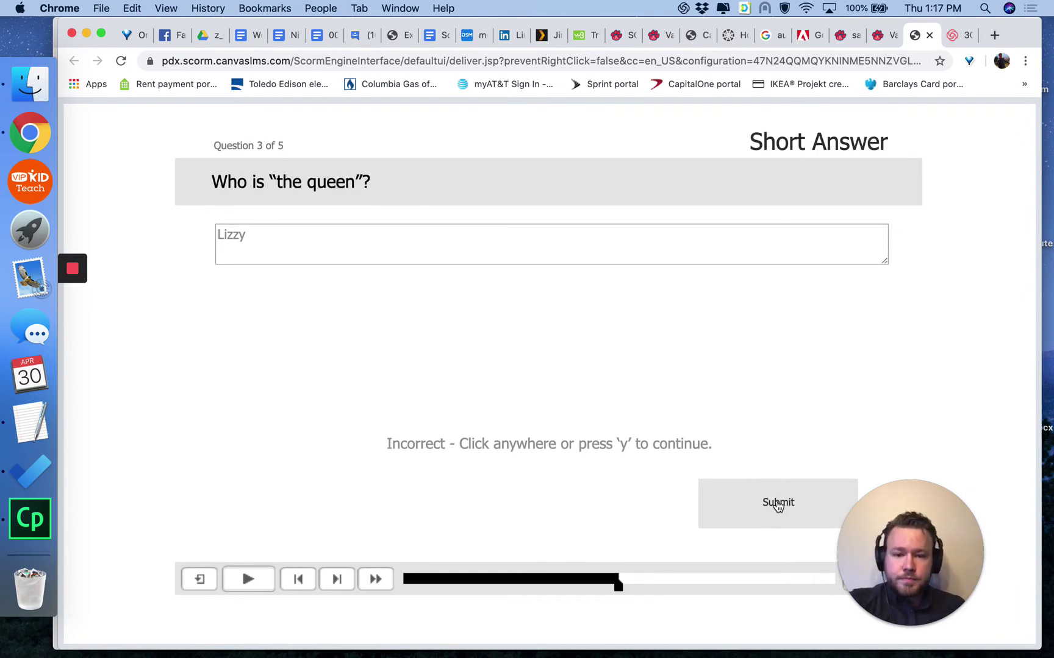
pyautogui.click(778, 506)
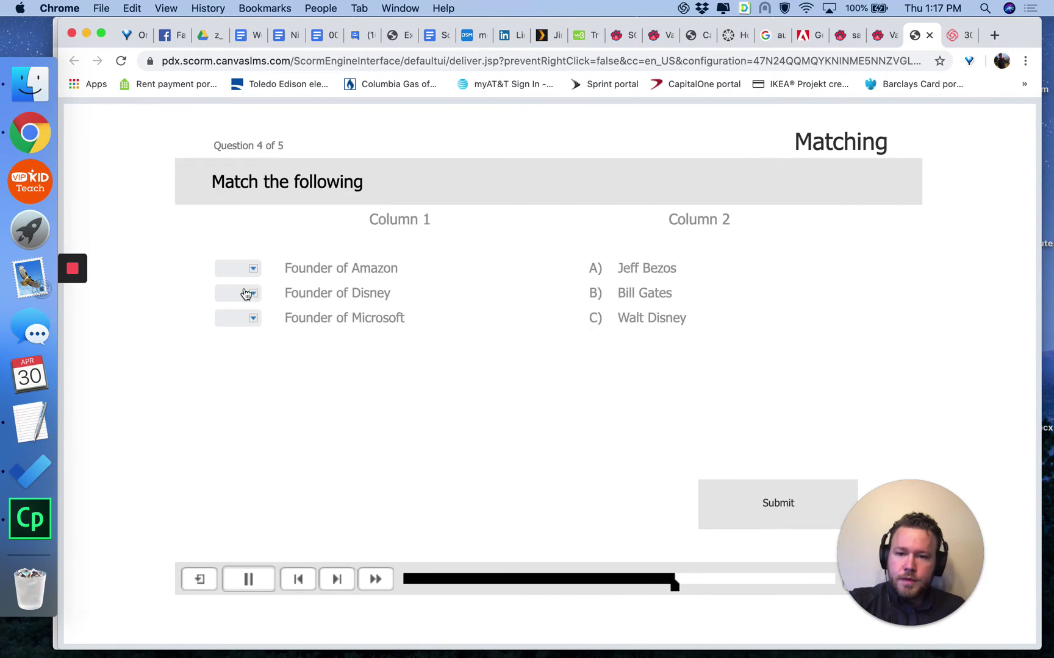
# Match Amazon–Jeff Bezos, Disney–Walt Disney, Microsoft–Bill Gates, then submit the nose hot-spot answer.
pyautogui.click(251, 275)
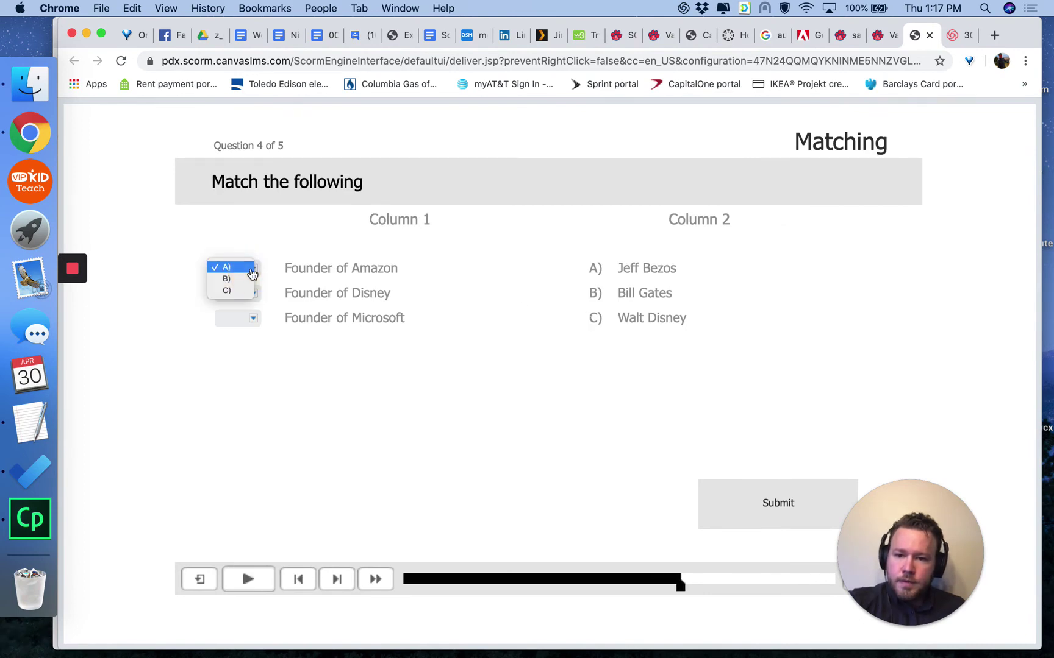
pyautogui.click(252, 273)
pyautogui.click(251, 292)
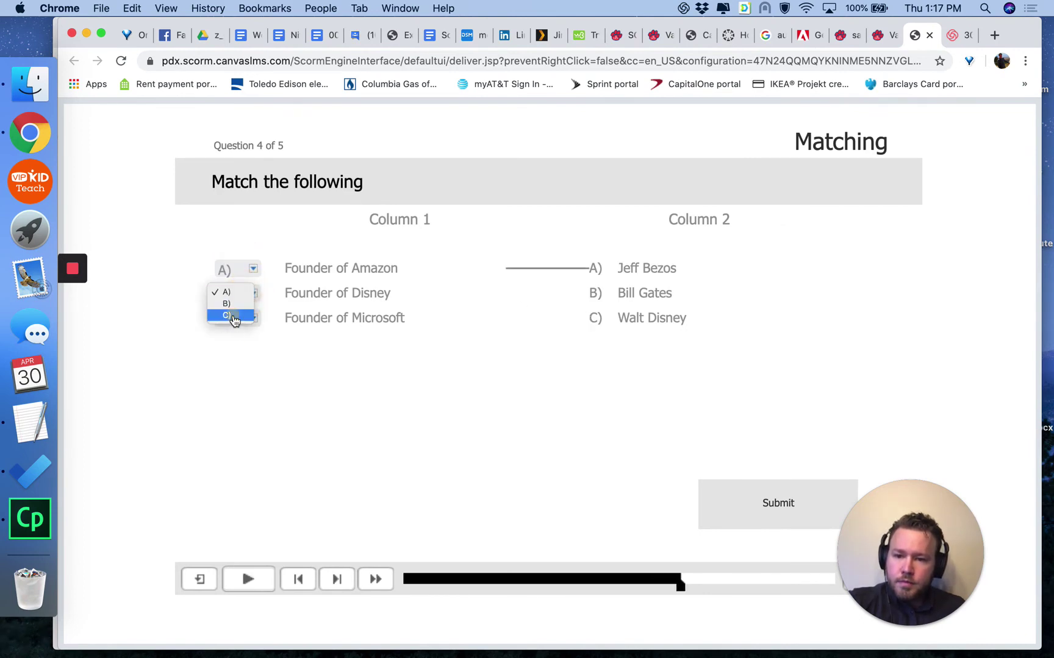
pyautogui.click(234, 317)
pyautogui.click(244, 320)
pyautogui.click(237, 330)
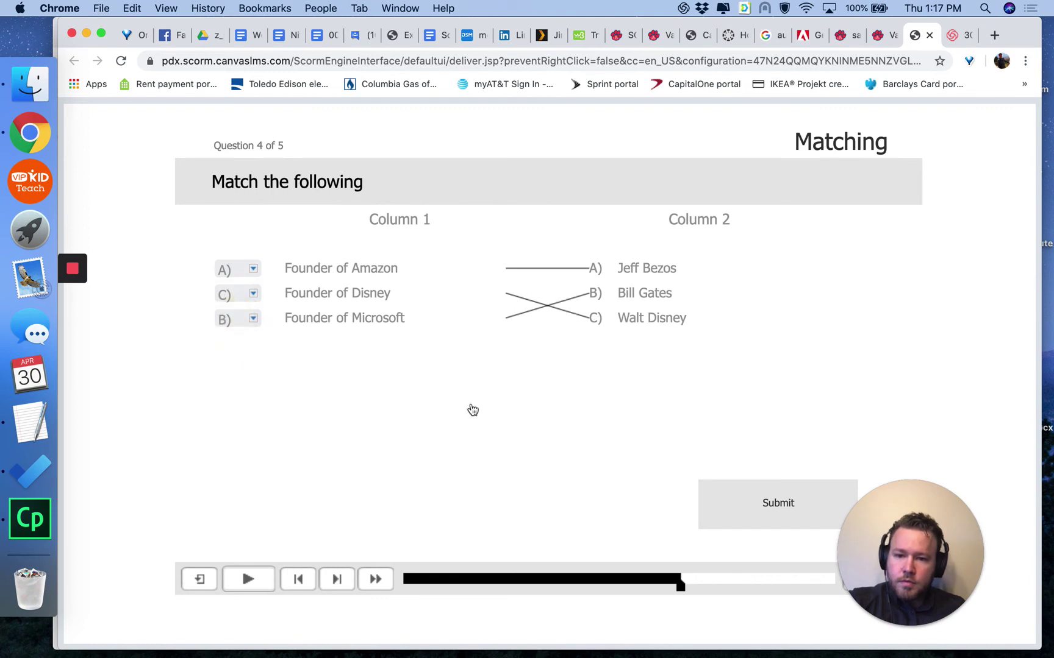
pyautogui.click(739, 504)
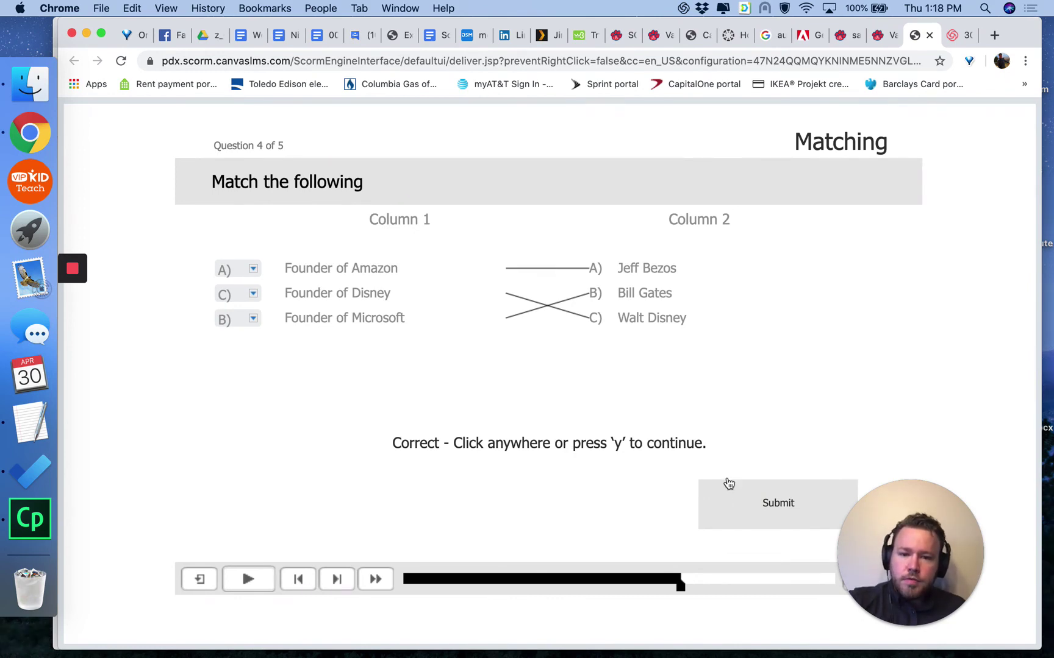
pyautogui.click(744, 503)
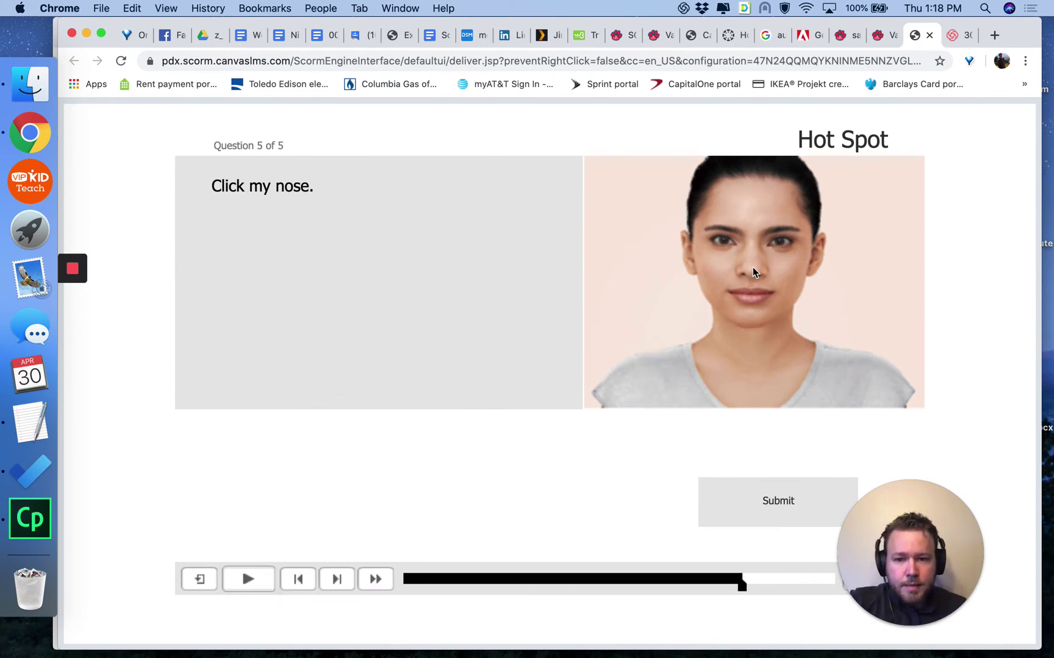
pyautogui.click(752, 516)
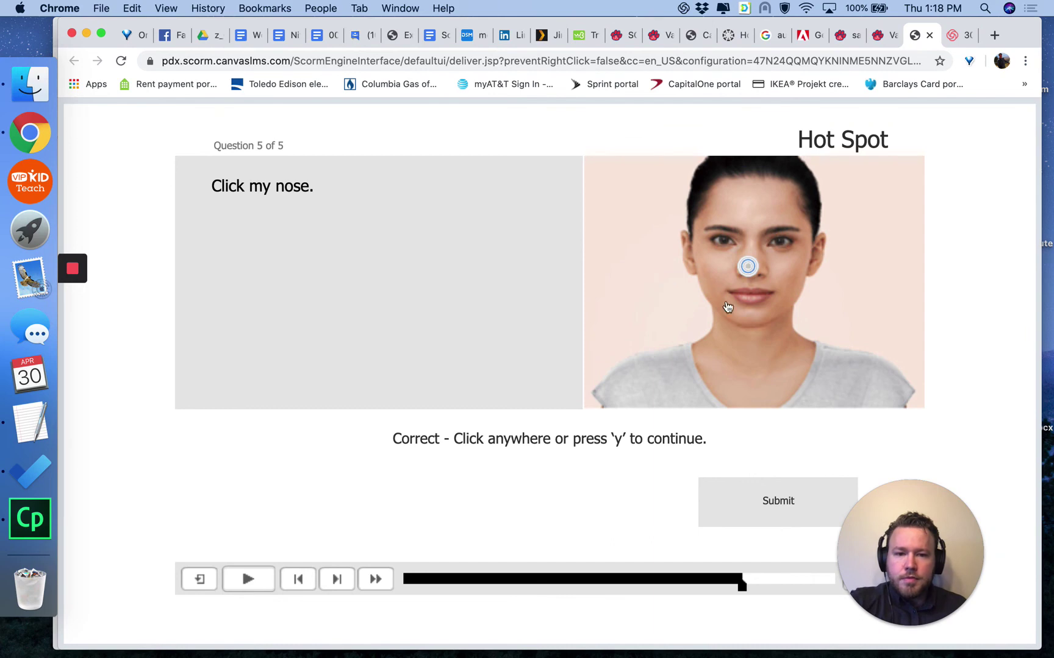
pyautogui.click(752, 515)
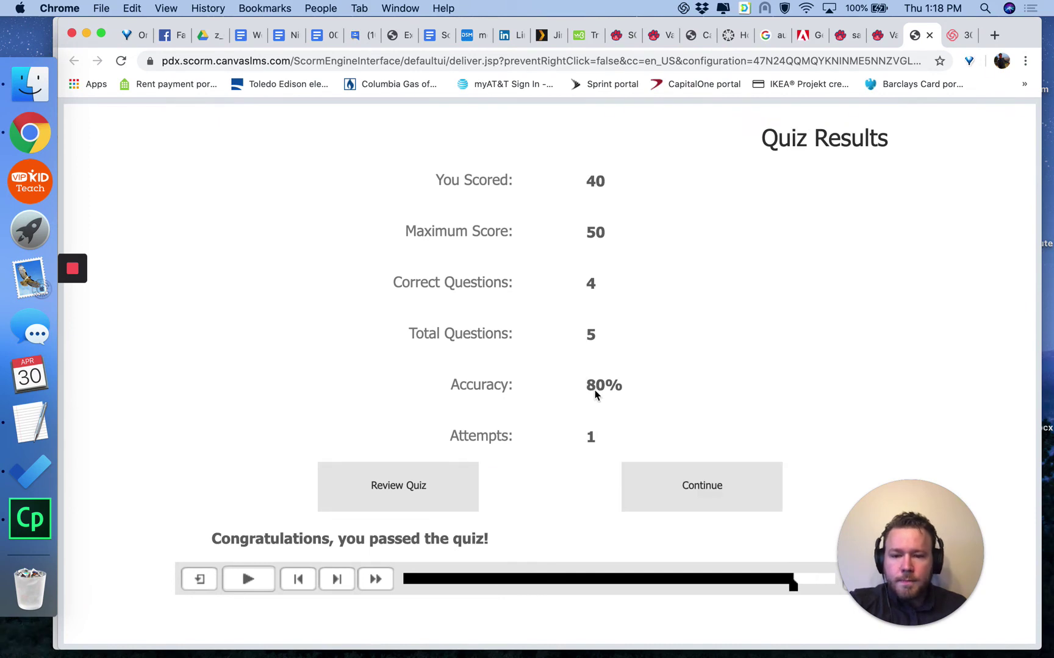
# Continue past the 80% Quiz Results slide and close the SCORM lesson player.
pyautogui.click(681, 488)
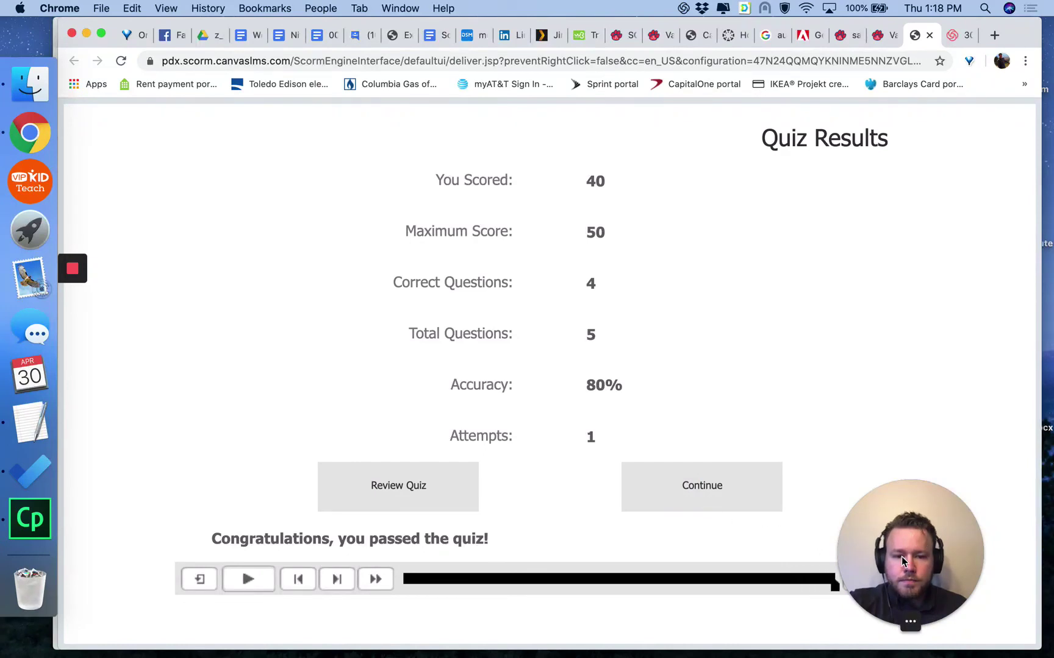
pyautogui.moveTo(901, 557); pyautogui.dragTo(942, 469)
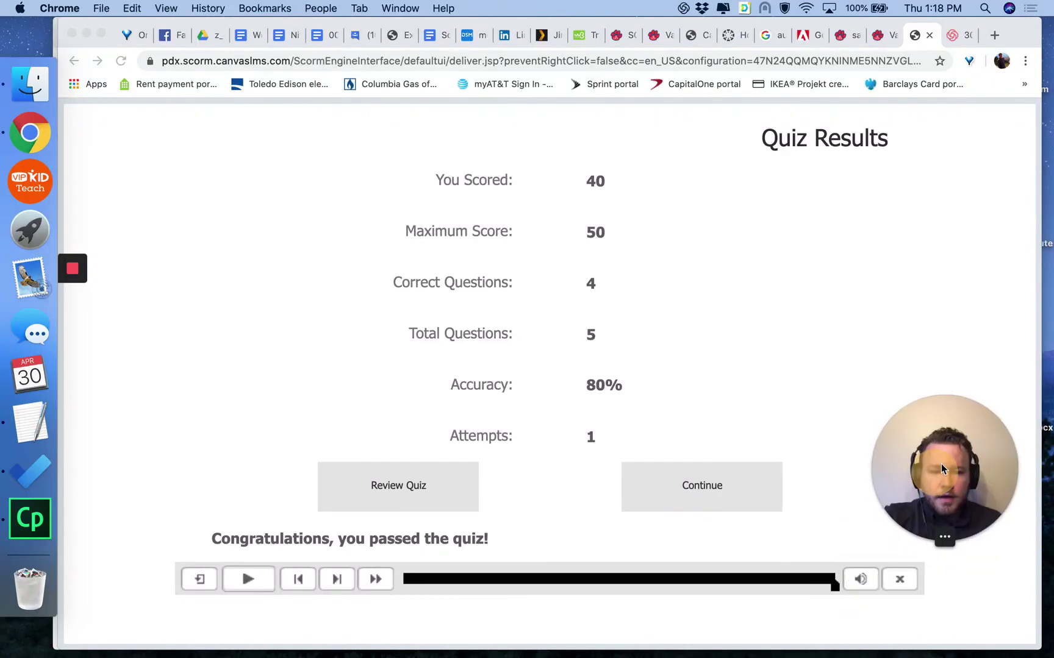
pyautogui.click(901, 580)
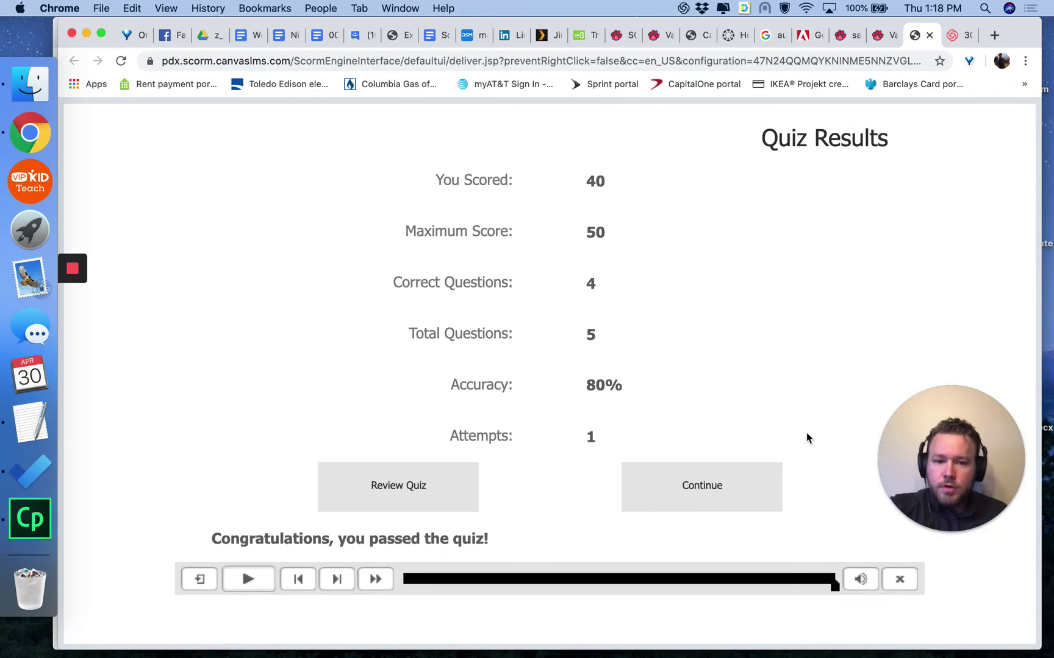
pyautogui.click(902, 579)
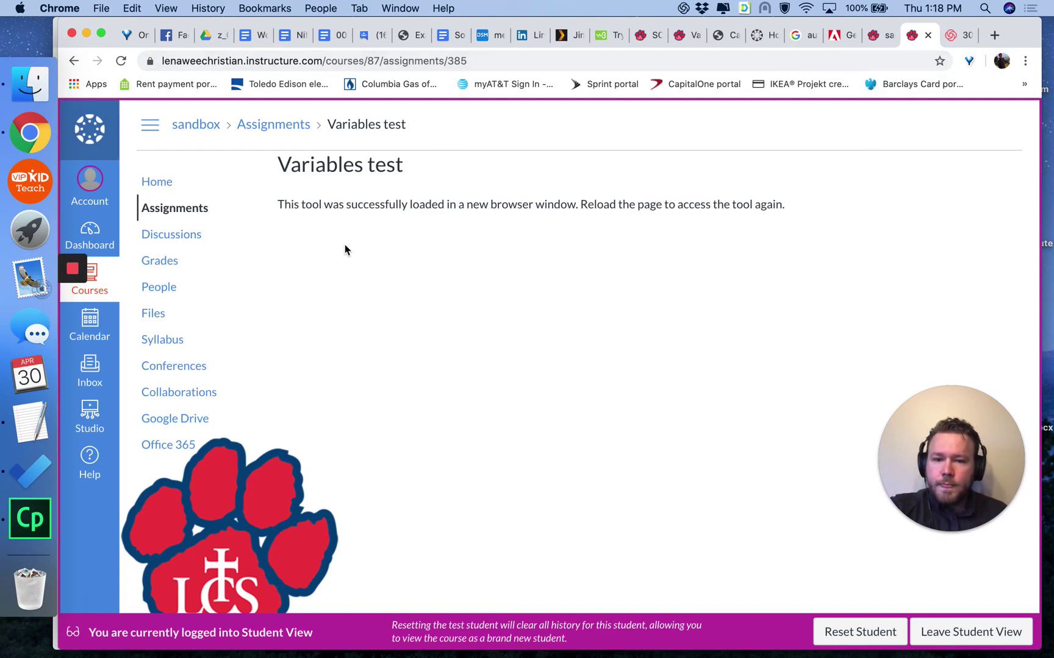
# Verify the Variables test grade of 80/100 in the student's Grades, then leave Student View.
pyautogui.click(176, 263)
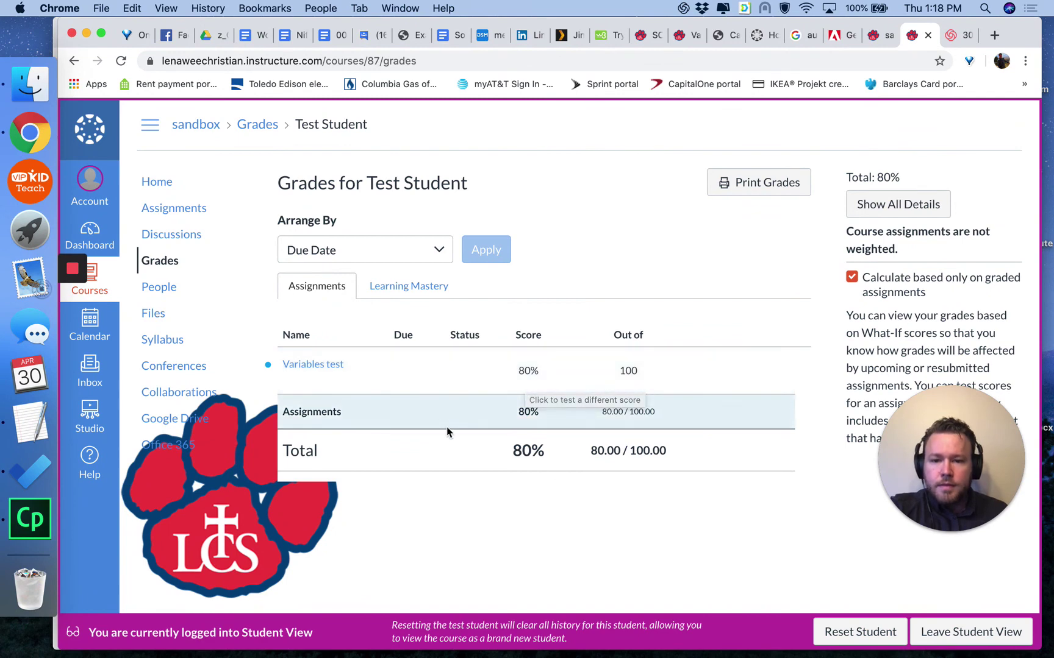
pyautogui.click(340, 368)
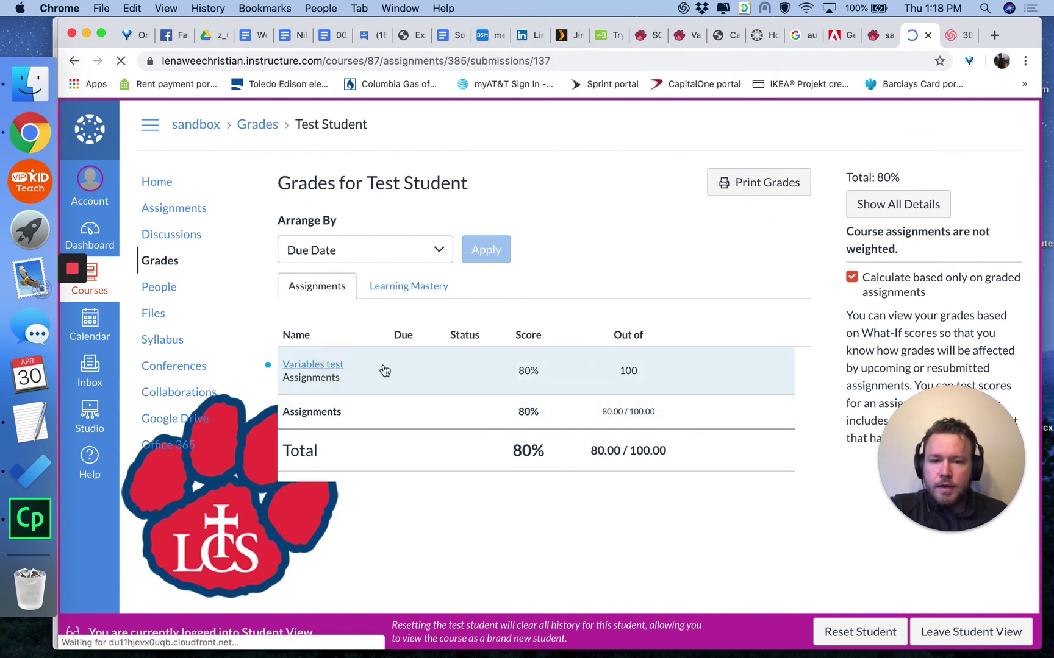
pyautogui.scroll(-2, 552, 354)
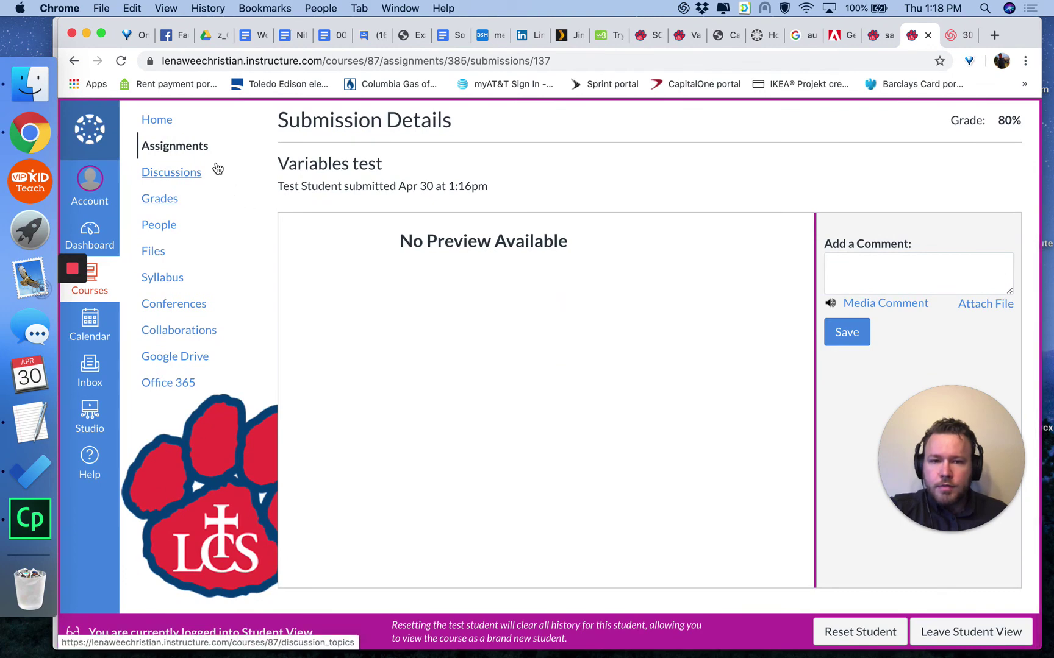
pyautogui.scroll(2, 466, 320)
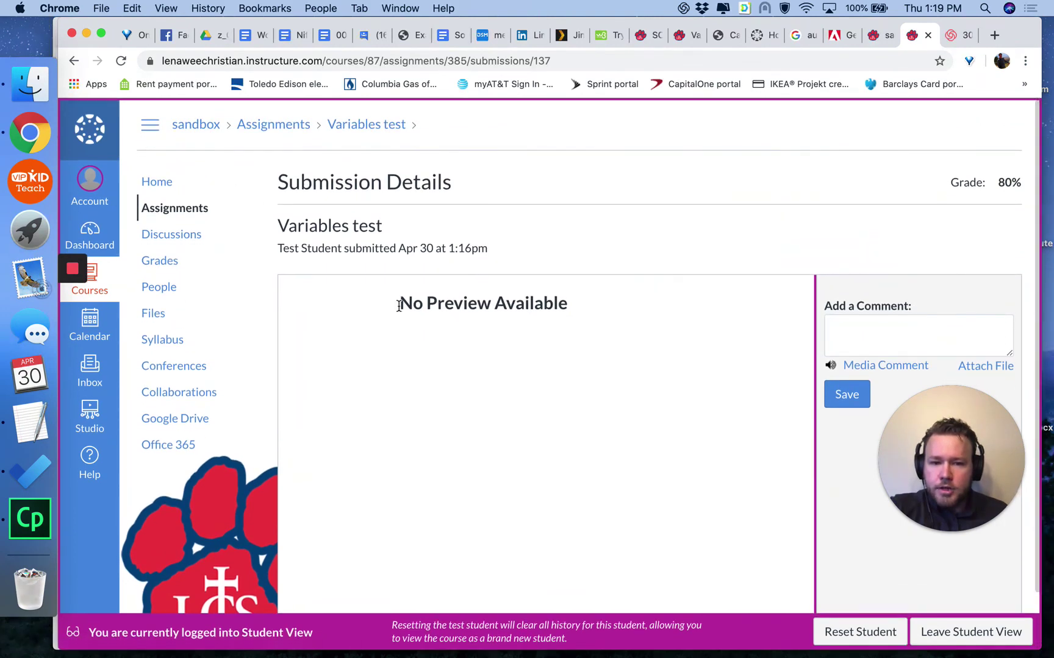
pyautogui.click(157, 262)
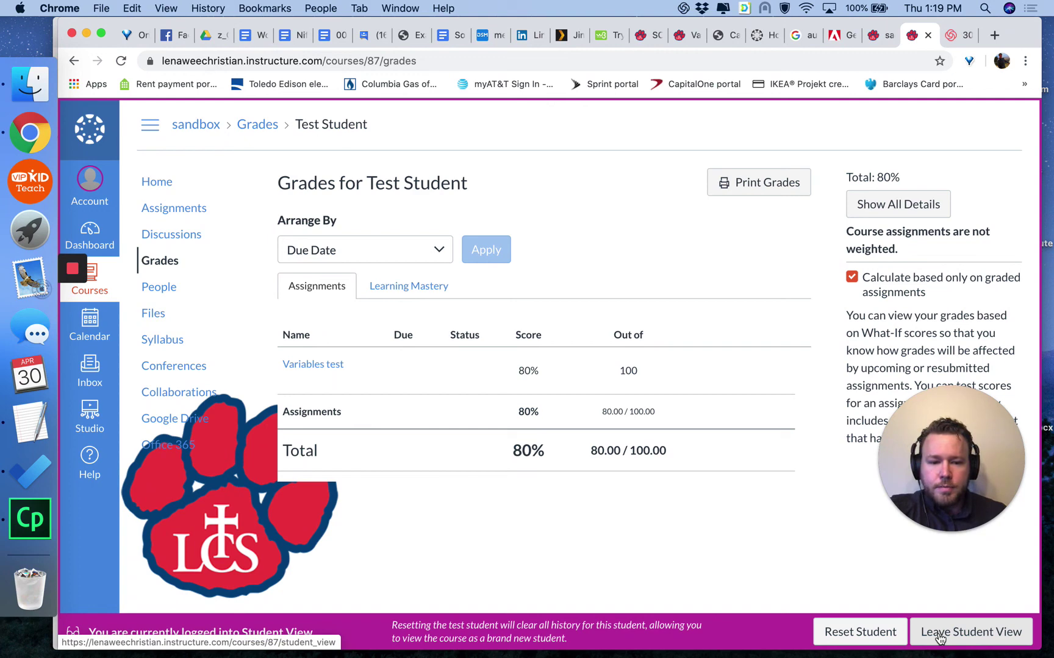
pyautogui.click(939, 638)
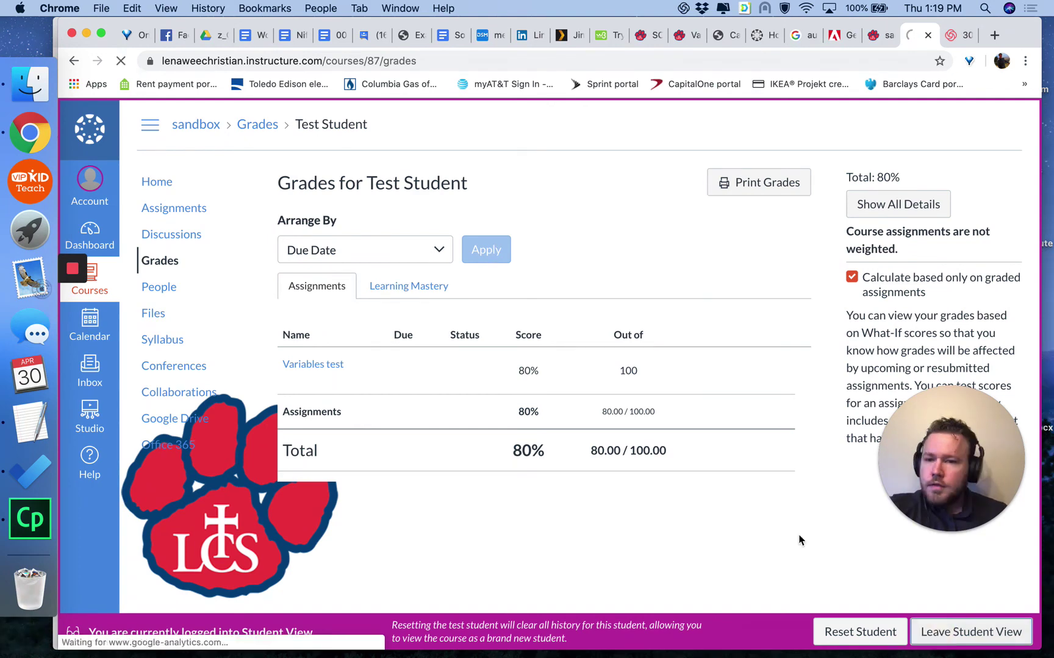